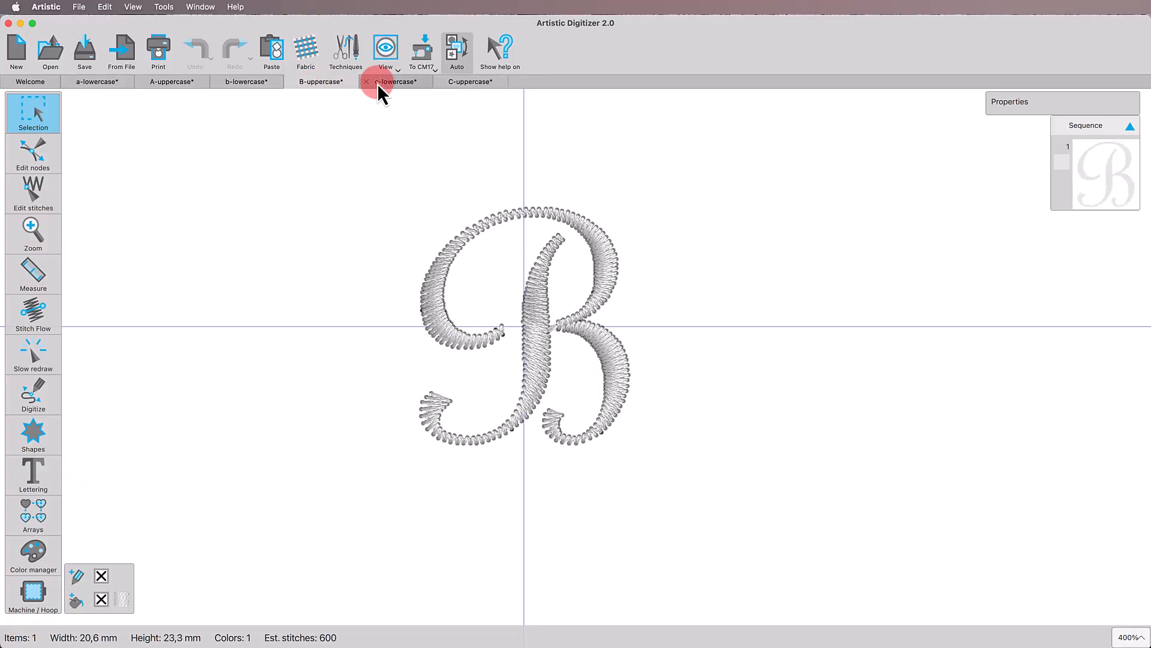
View the lowercase and uppercase C designs and browse the letter files in the calligraphic font folder
click(385, 89)
click(463, 89)
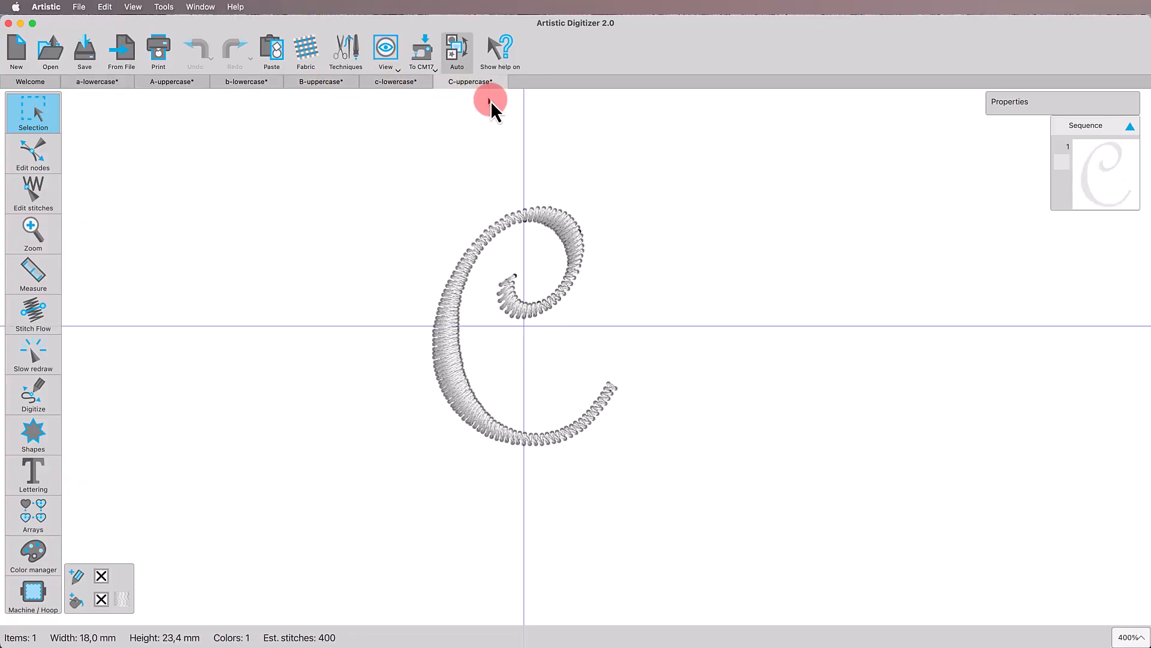
key(super+o)
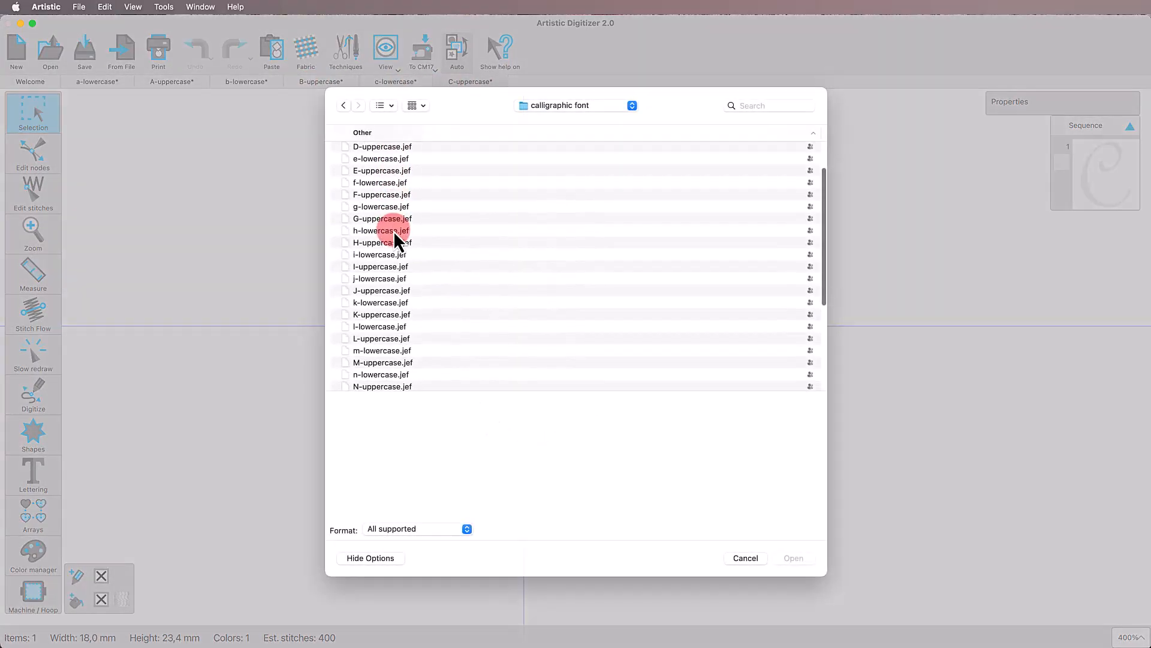
scroll(395, 234, down, 10)
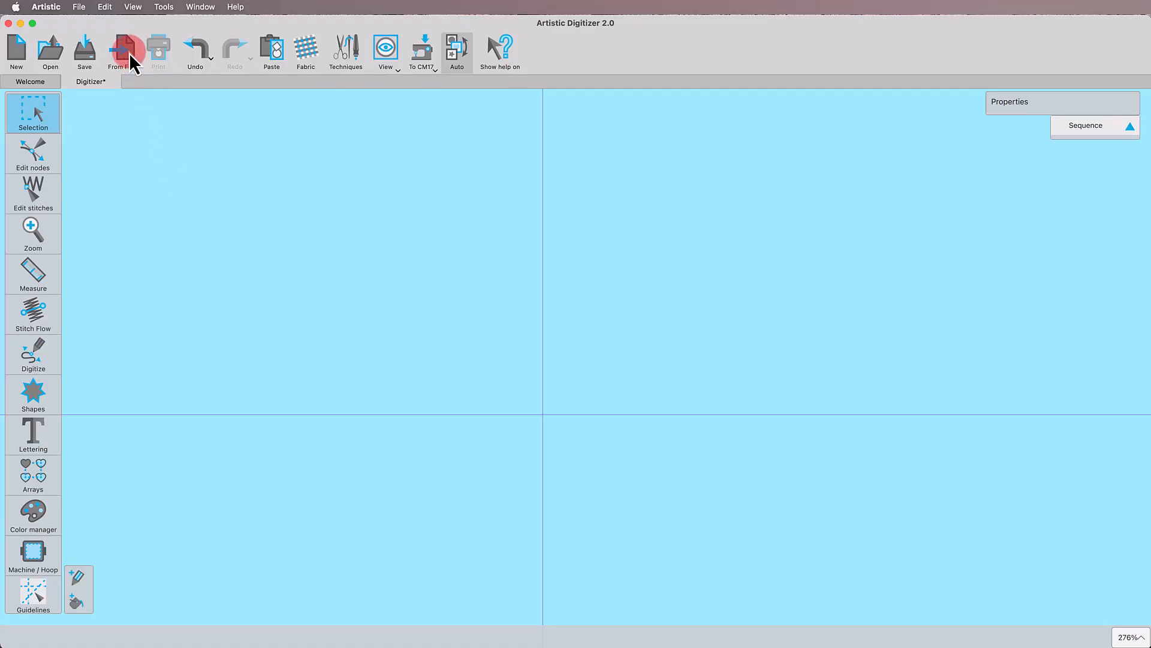
Import D-uppercase.jef from the calligraphic font folder and place it at about X -49.1 mm, Y 25.4 mm
click(129, 53)
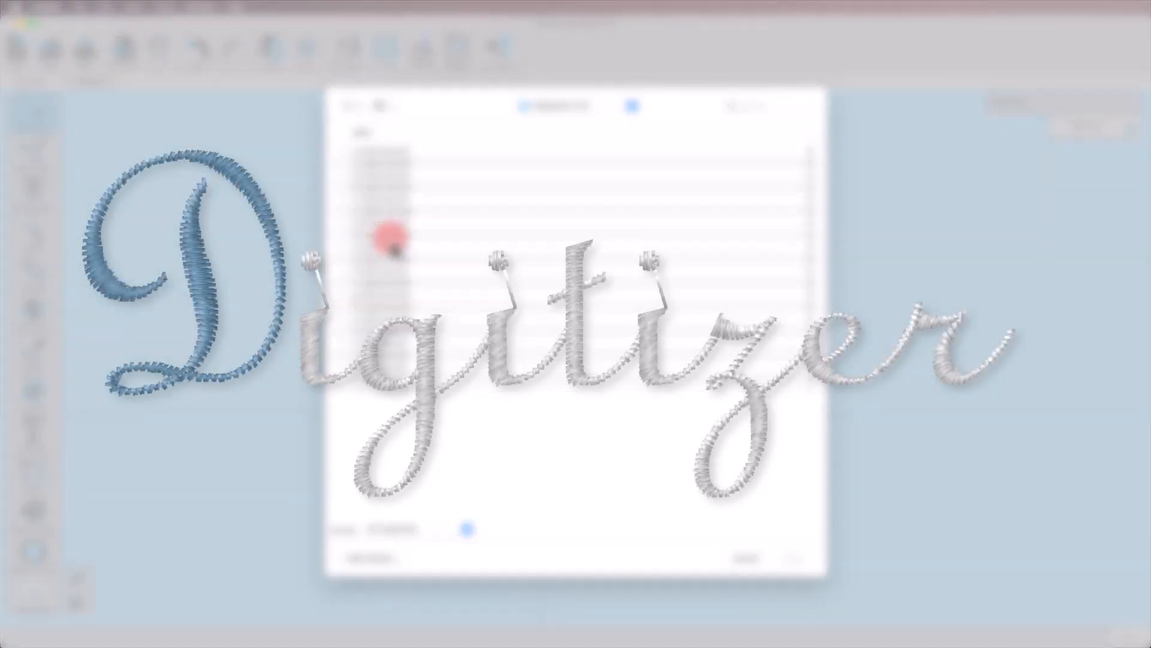
click(391, 238)
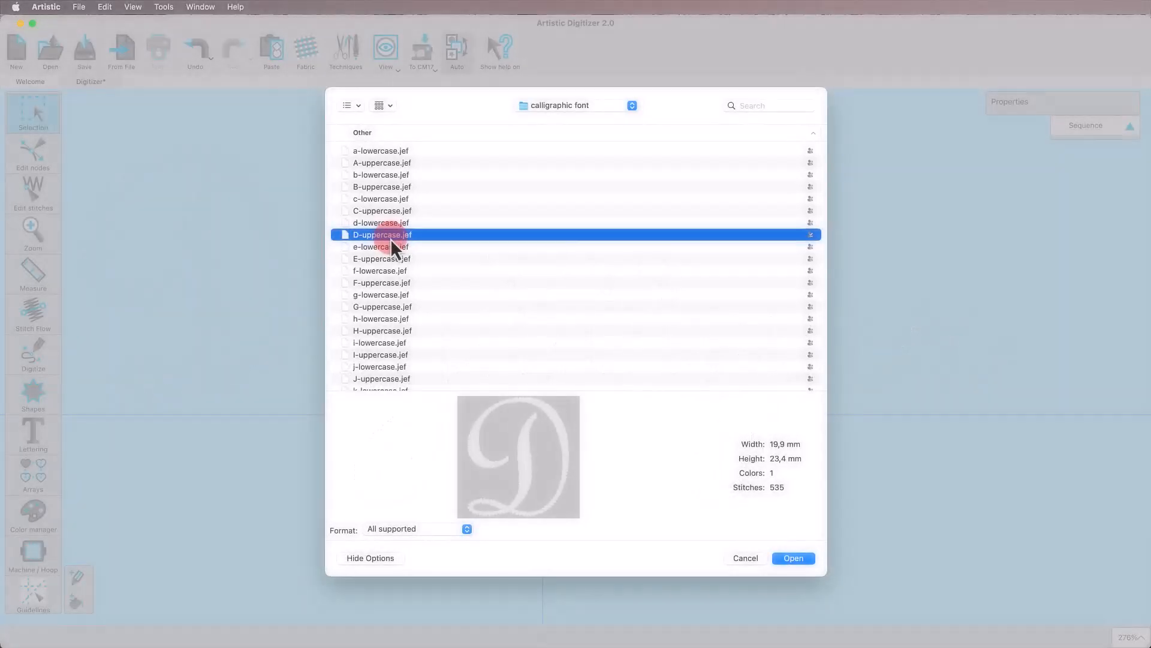
click(794, 558)
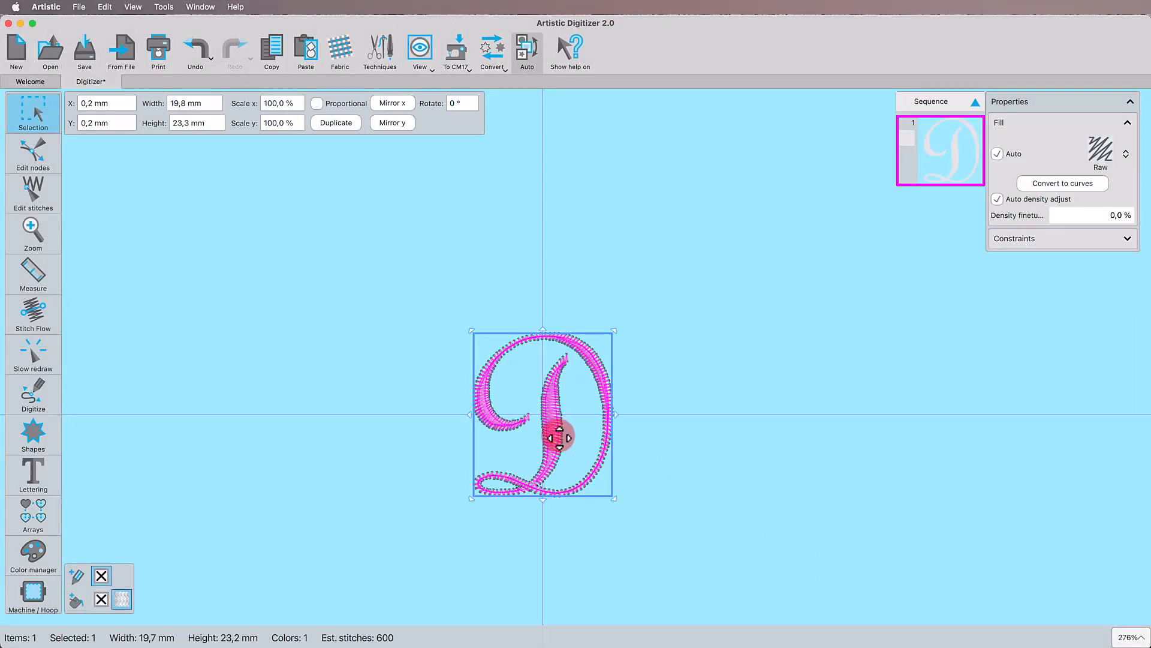
drag(559, 436, 212, 262)
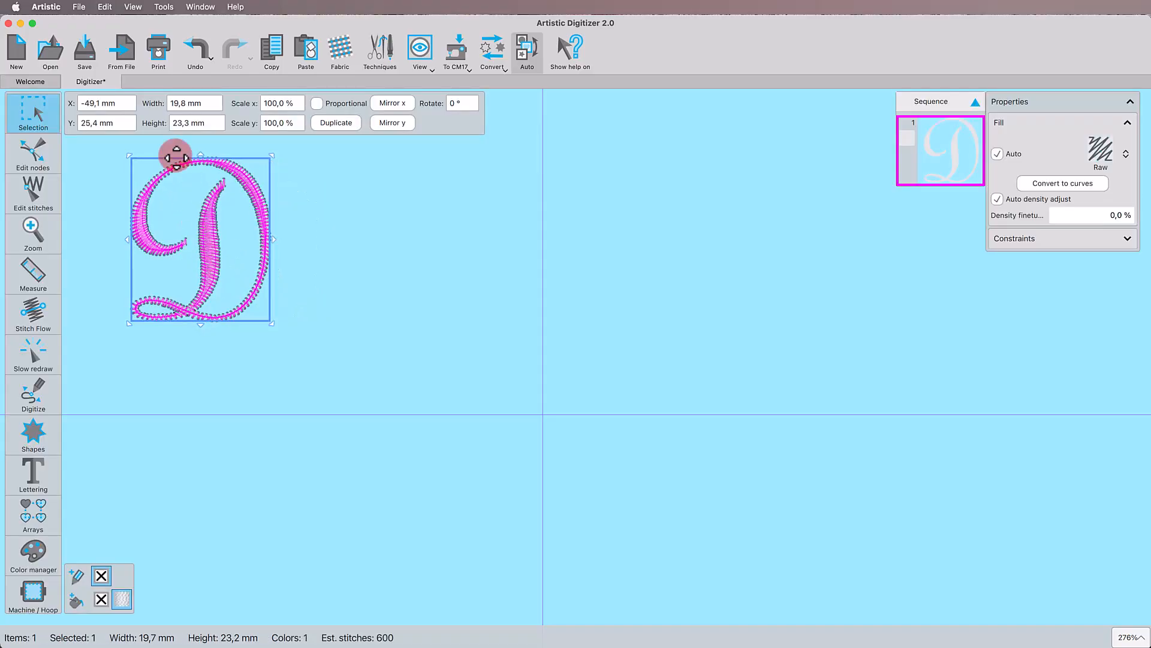
Import i-lowercase.jef and place it directly after the D, at about X -33.0 mm, Y 20.5 mm
click(128, 50)
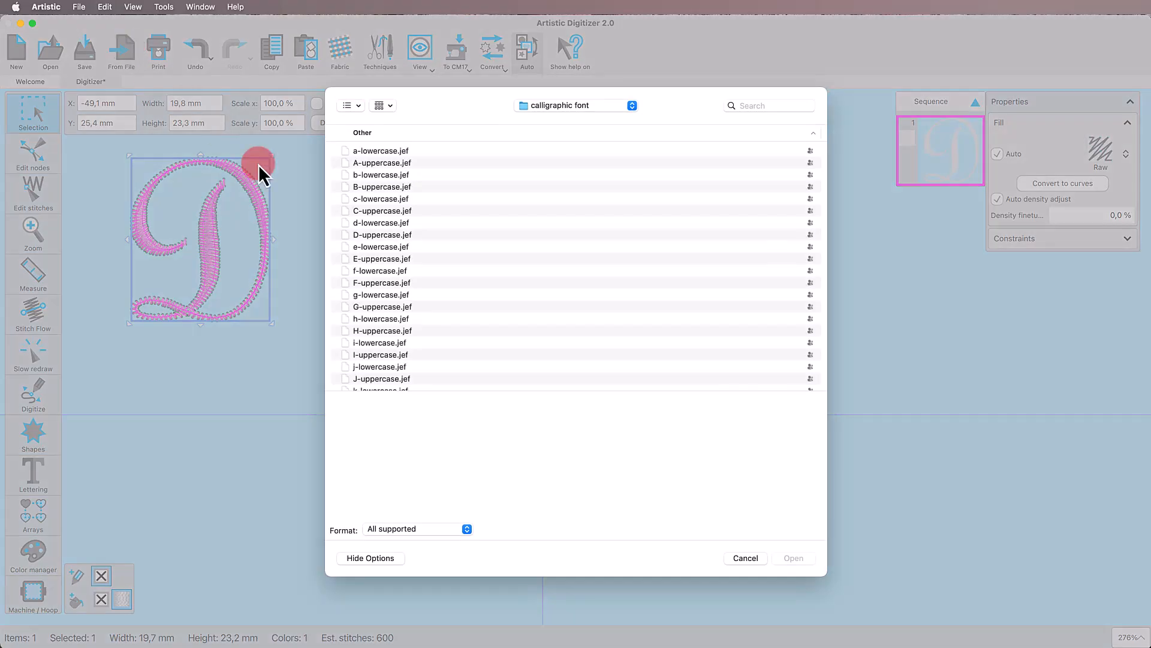
click(386, 342)
click(793, 558)
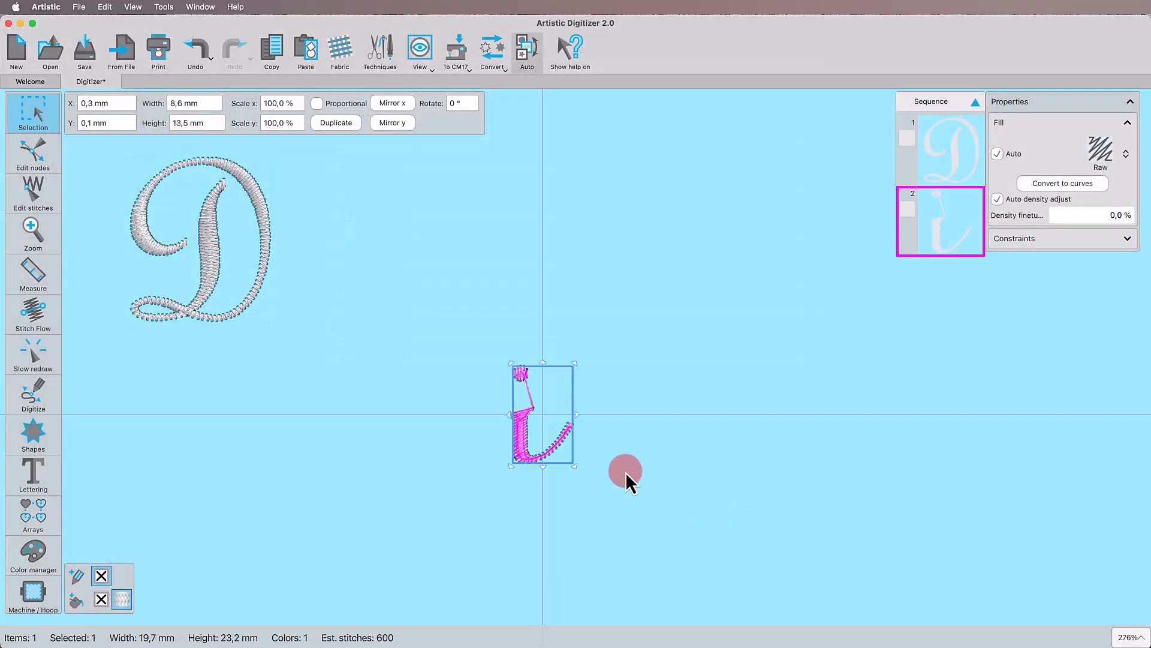
drag(524, 417, 284, 297)
Import g-lowercase.jef and place it after the i, at about X -21.6 mm, Y 17.9 mm
click(122, 51)
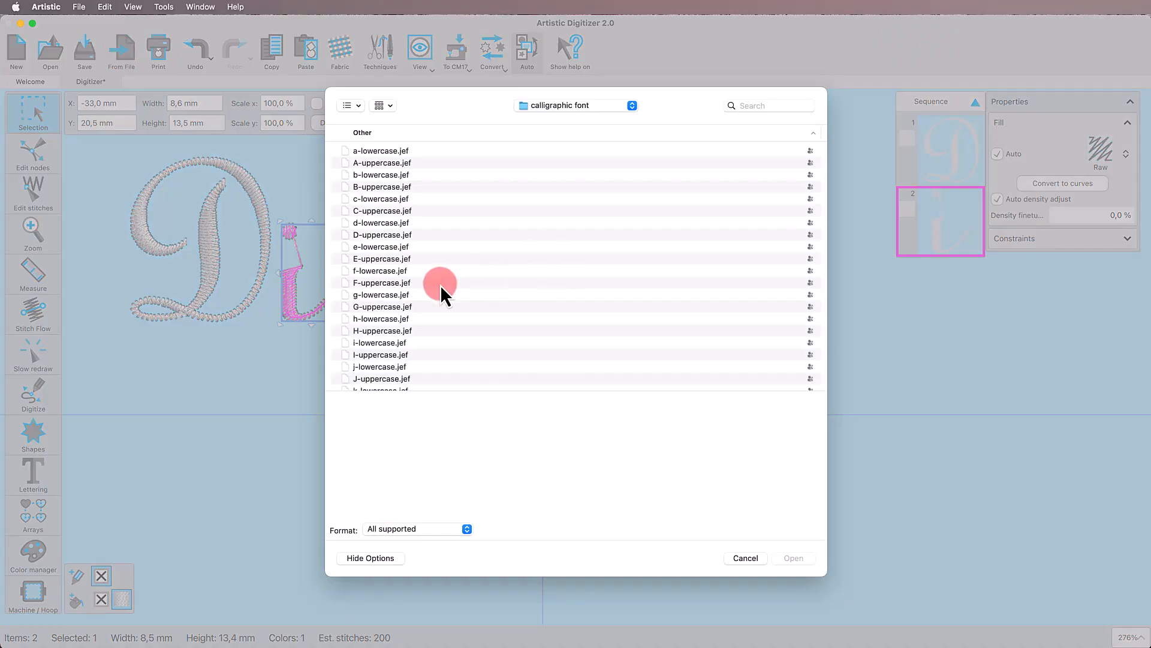
click(441, 294)
click(794, 557)
drag(540, 420, 394, 302)
Import i-lowercase.jef again and place it after the g, at about X -9.6 mm, Y 22.5 mm
click(123, 50)
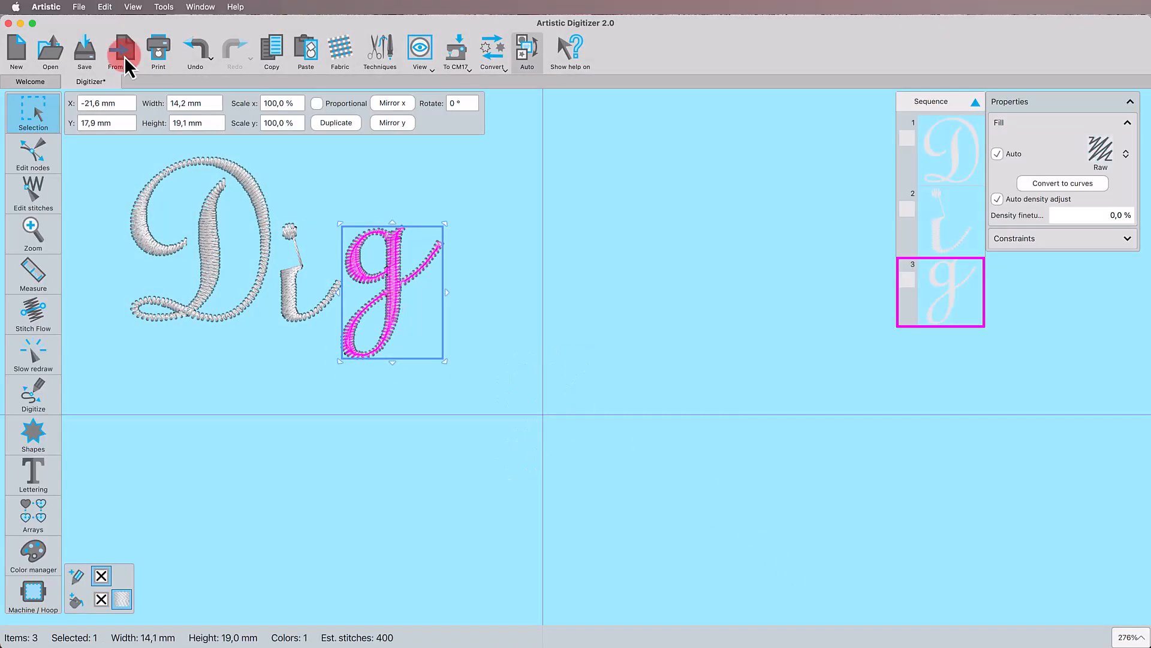
click(388, 343)
click(794, 558)
drag(522, 419, 391, 234)
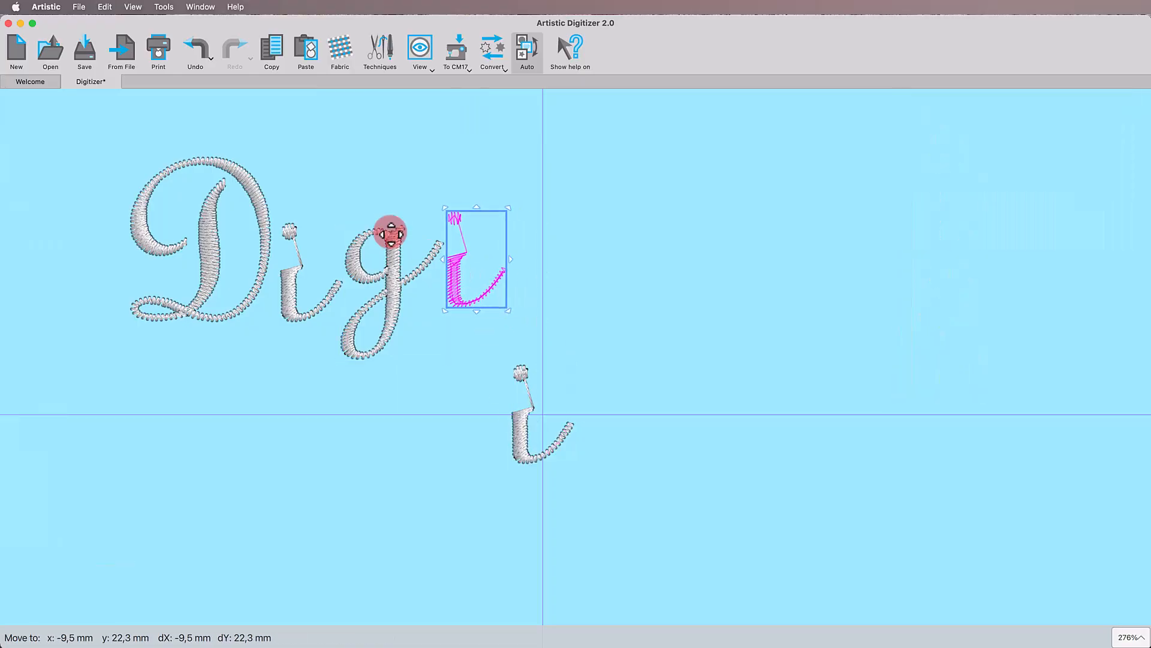
Import t-lowercase.jef, i-lowercase.jef, z-lowercase.jef, e-lowercase.jef and r-lowercase.jef together in one go
click(123, 51)
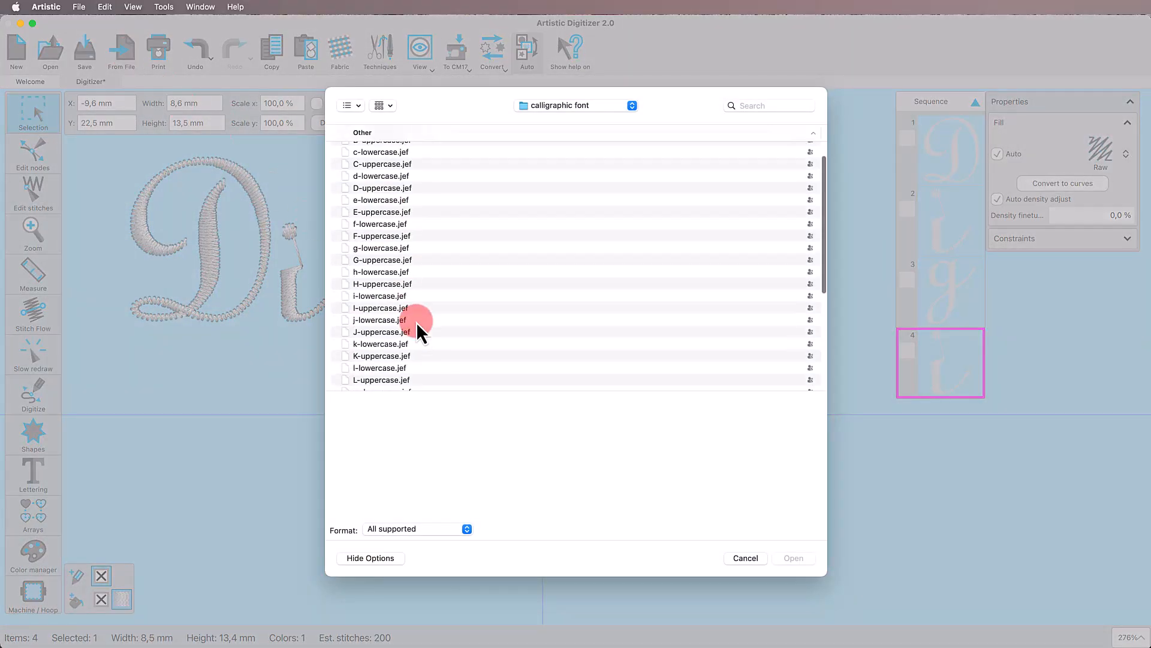
scroll(417, 322, down, 10)
click(387, 319)
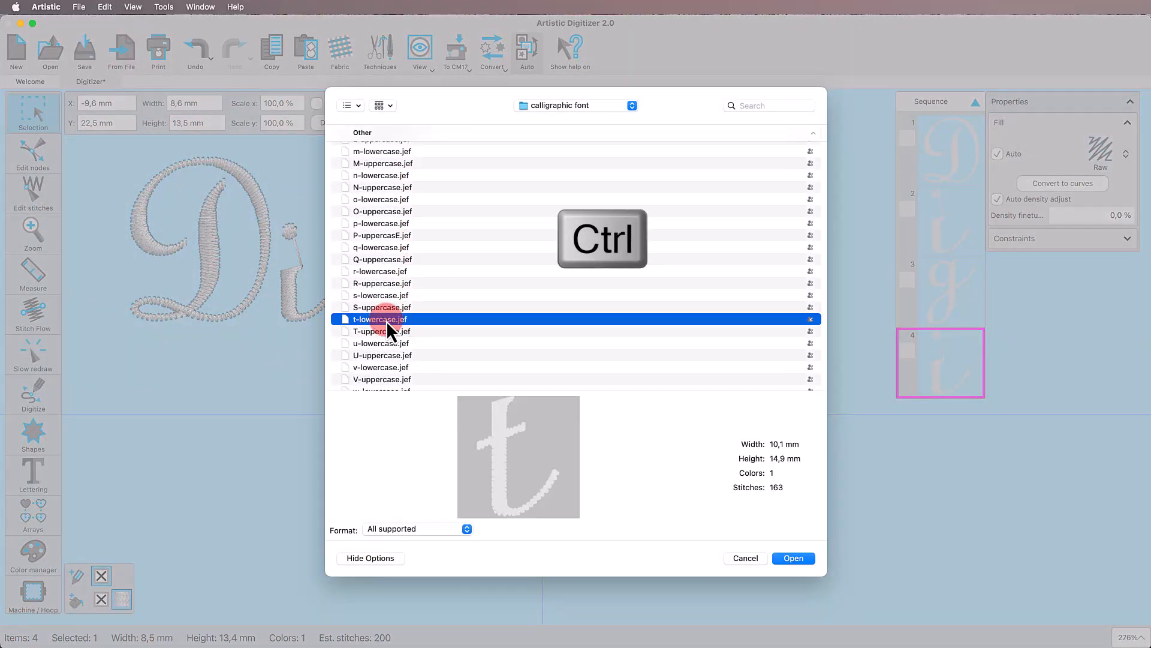
scroll(387, 218, up, 5)
super+click(378, 182)
scroll(387, 302, down, 1)
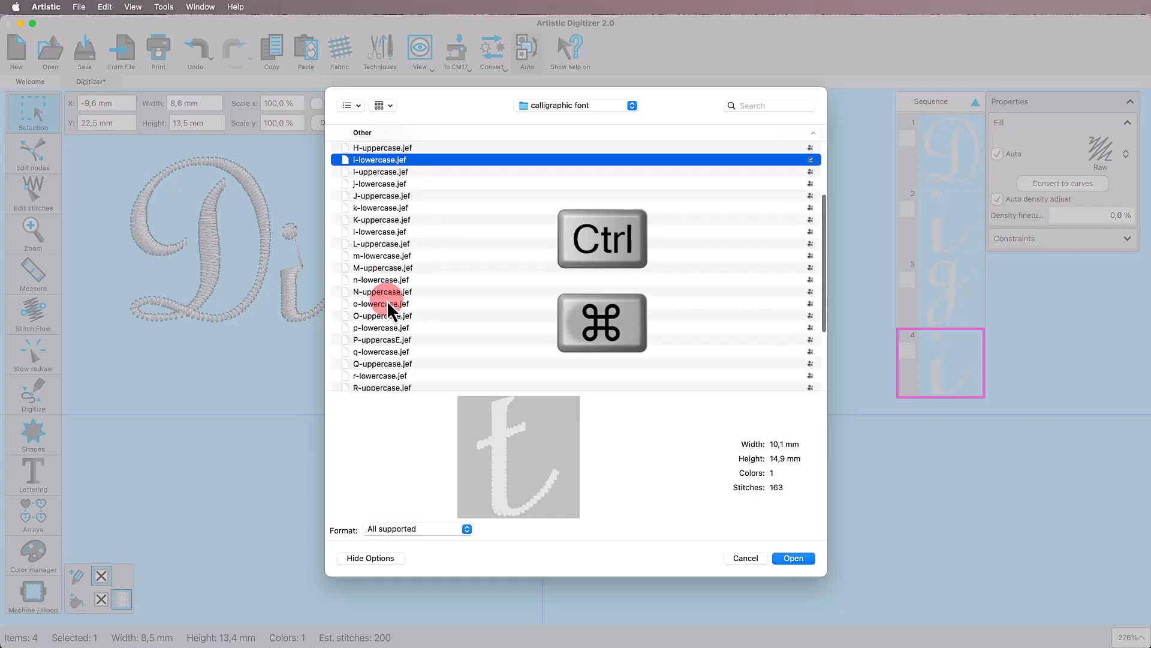
scroll(387, 302, down, 6)
super+click(386, 367)
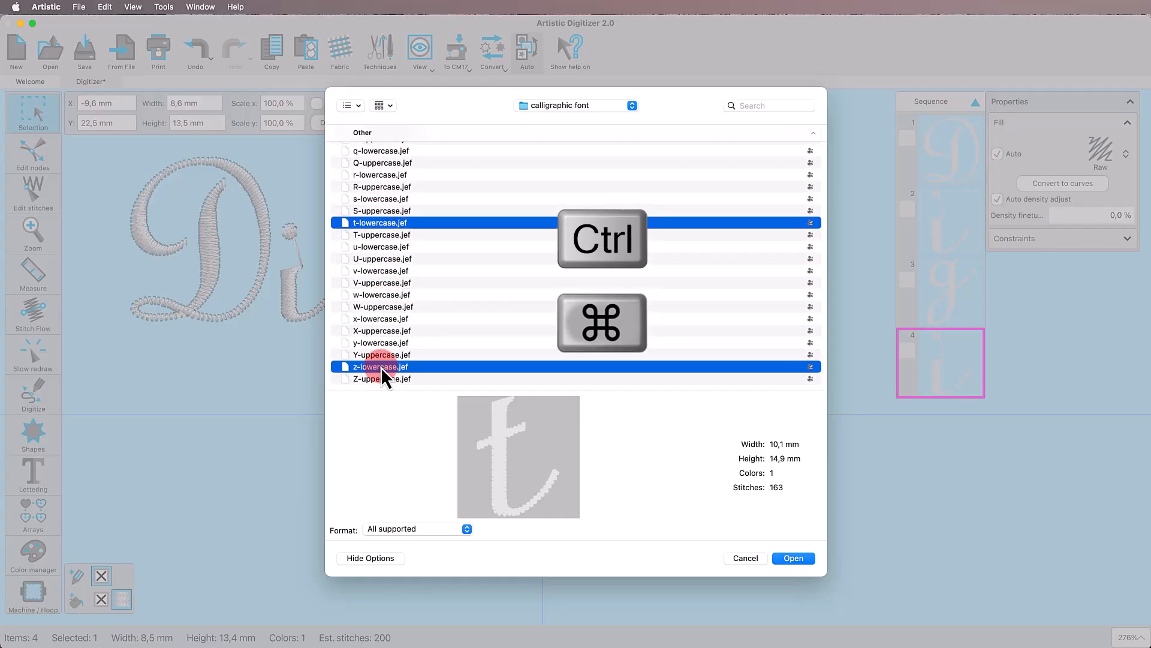
scroll(414, 187, up, 9)
super+click(405, 181)
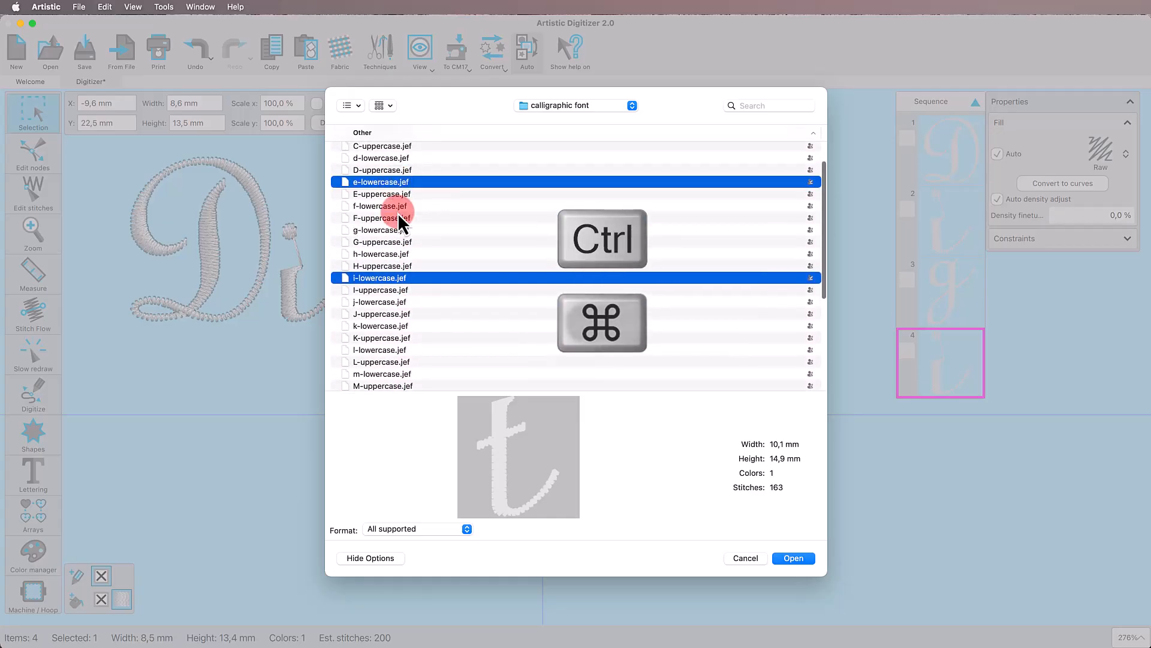
scroll(398, 214, down, 6)
super+click(404, 281)
click(794, 558)
Separate the overlapping t, i, z, e and r and place them in order after "Digi" to spell Digitizer
click(951, 301)
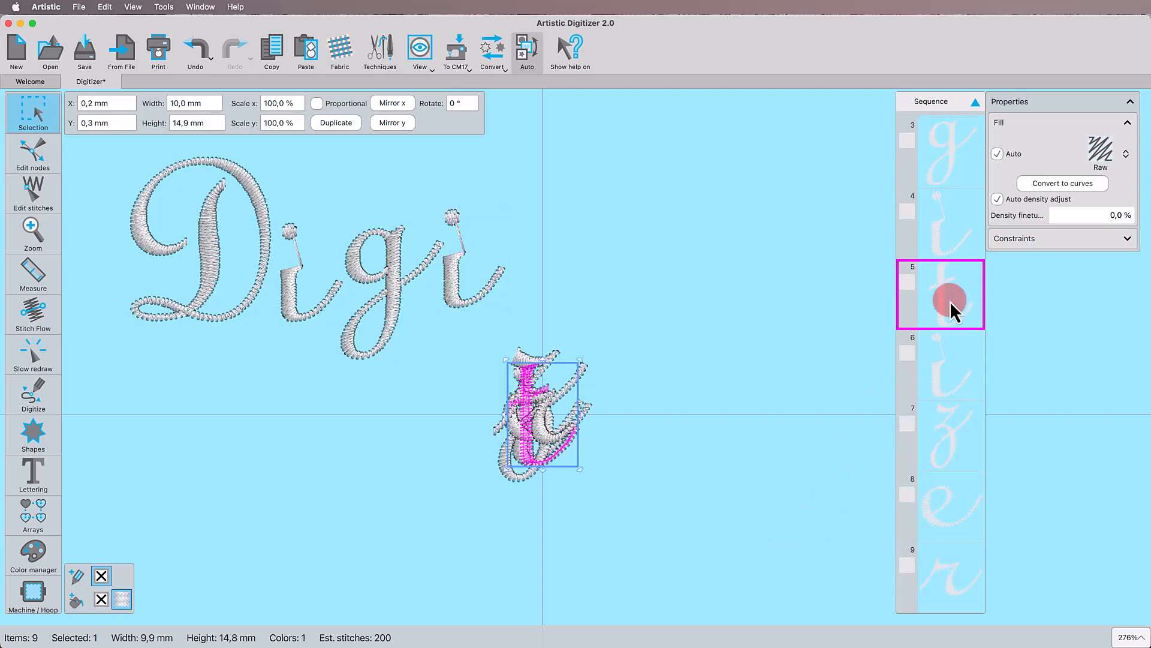
drag(532, 412, 527, 256)
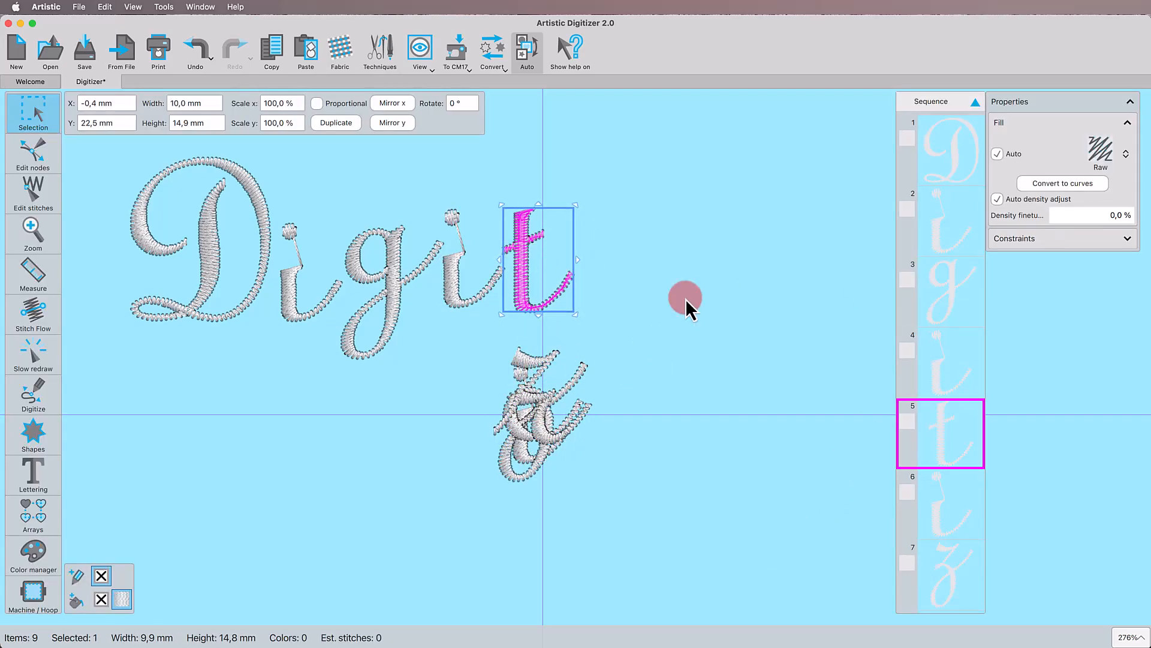
click(933, 534)
drag(527, 437, 583, 277)
click(936, 561)
drag(528, 411, 659, 277)
scroll(941, 528, down, 3)
click(941, 515)
drag(525, 420, 827, 275)
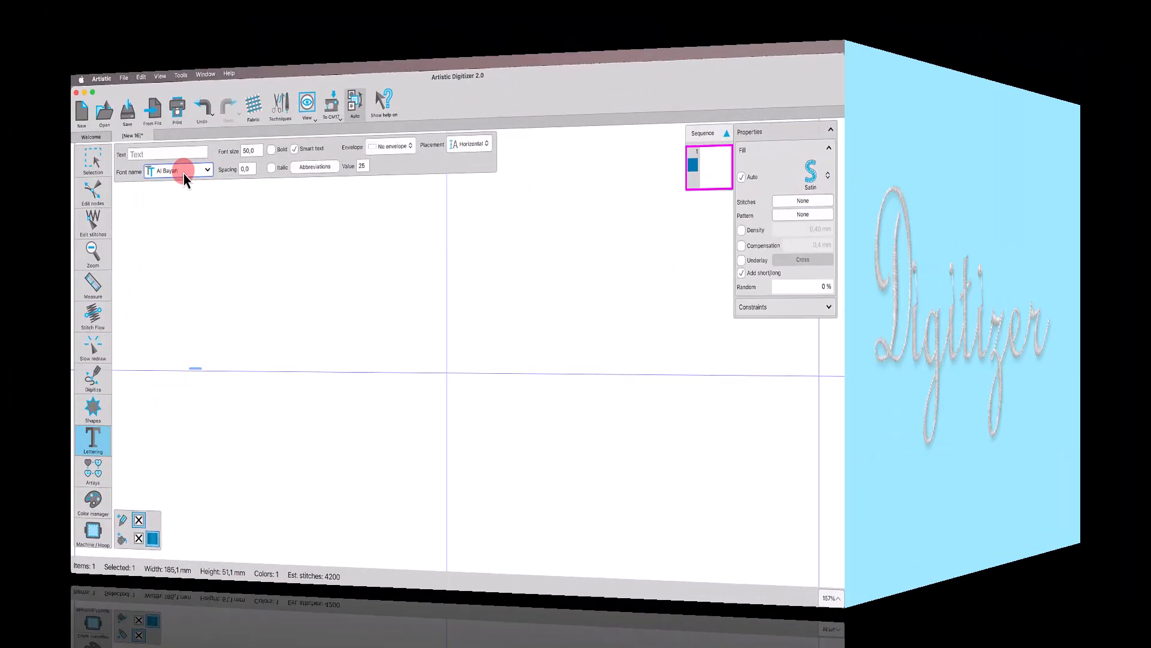
Set the font of the new lettering object to the digitized font xpg240
click(167, 129)
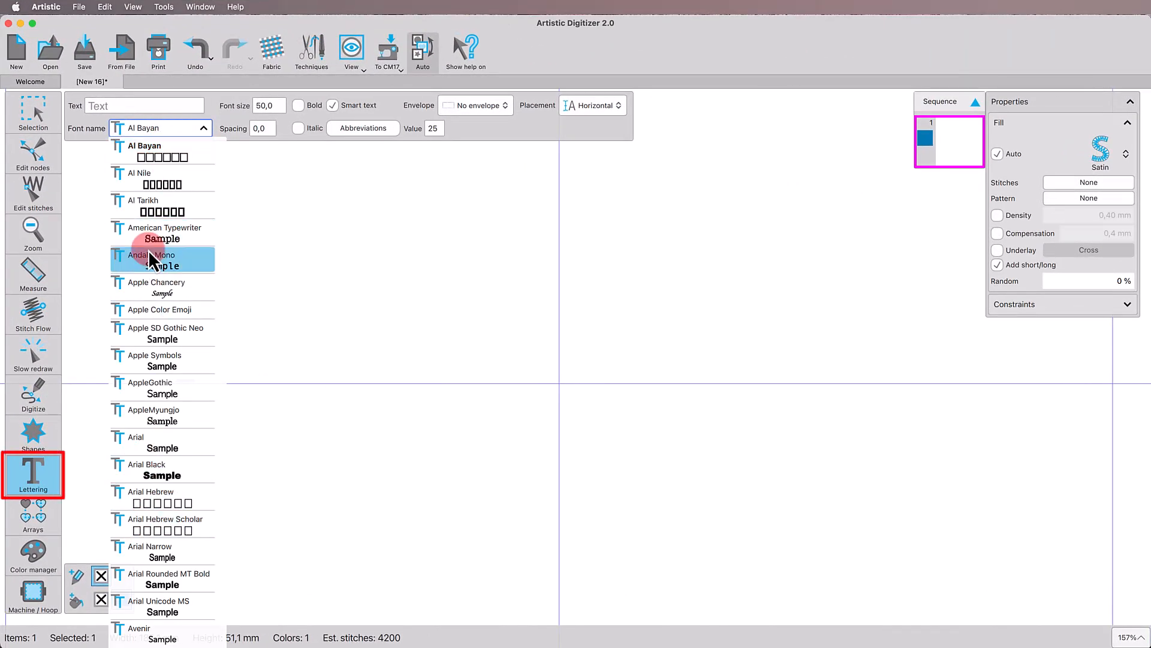
scroll(163, 161, up, 10)
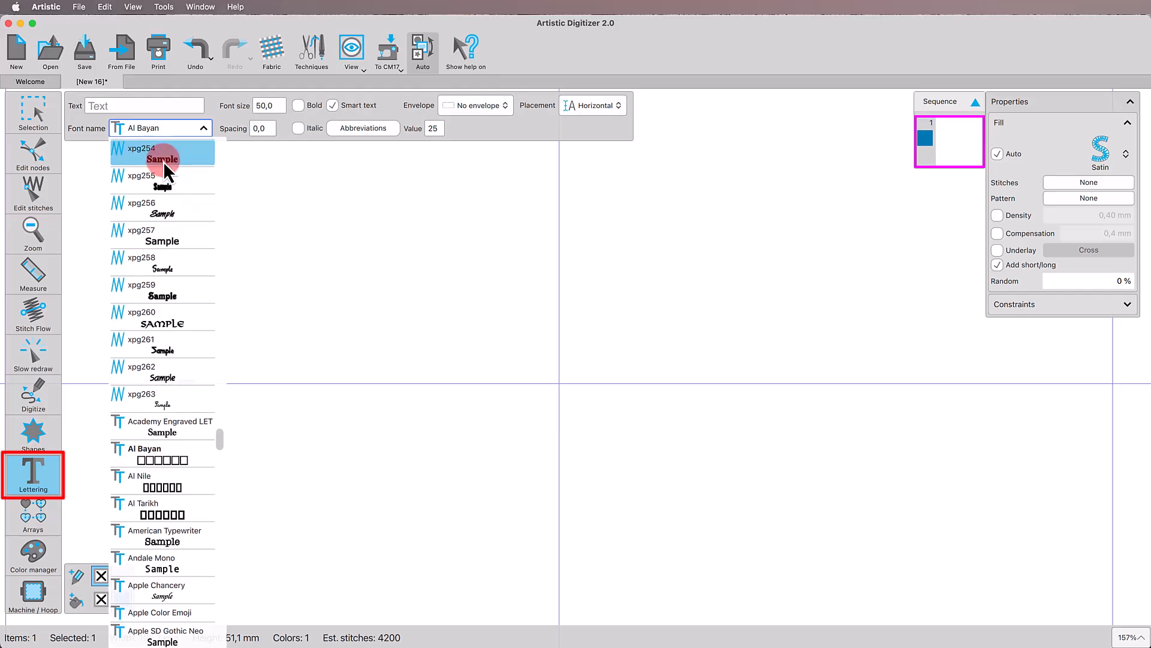
scroll(163, 162, up, 5)
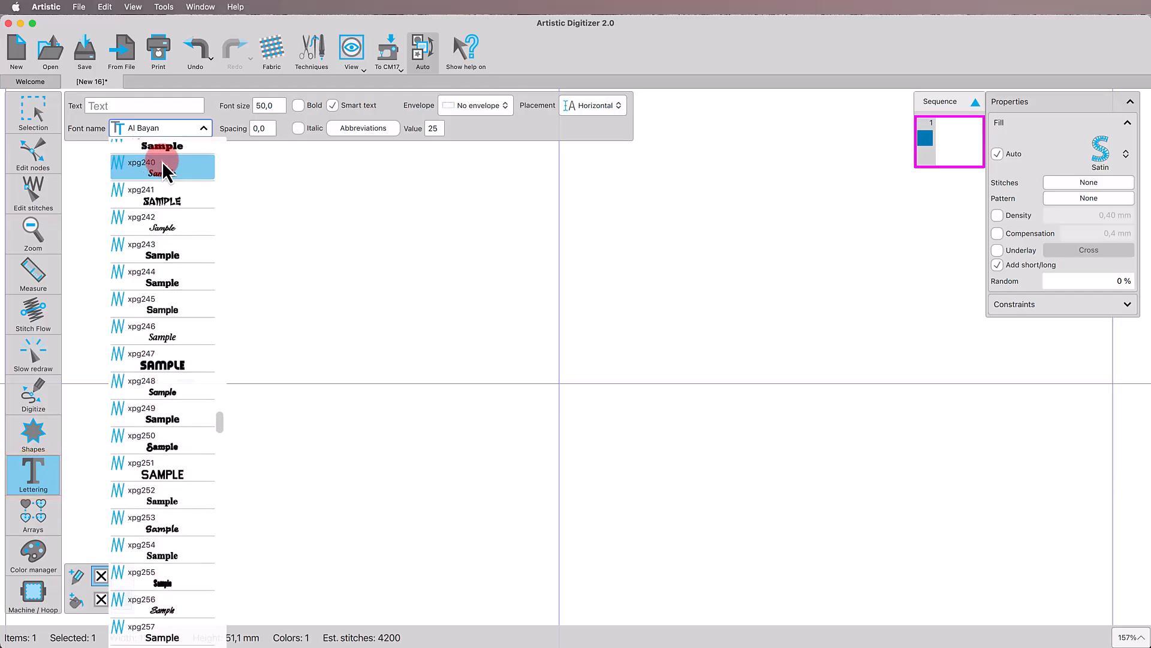
click(162, 165)
Enter "Digitizer" as the lettering text and finish the text object
text(D)
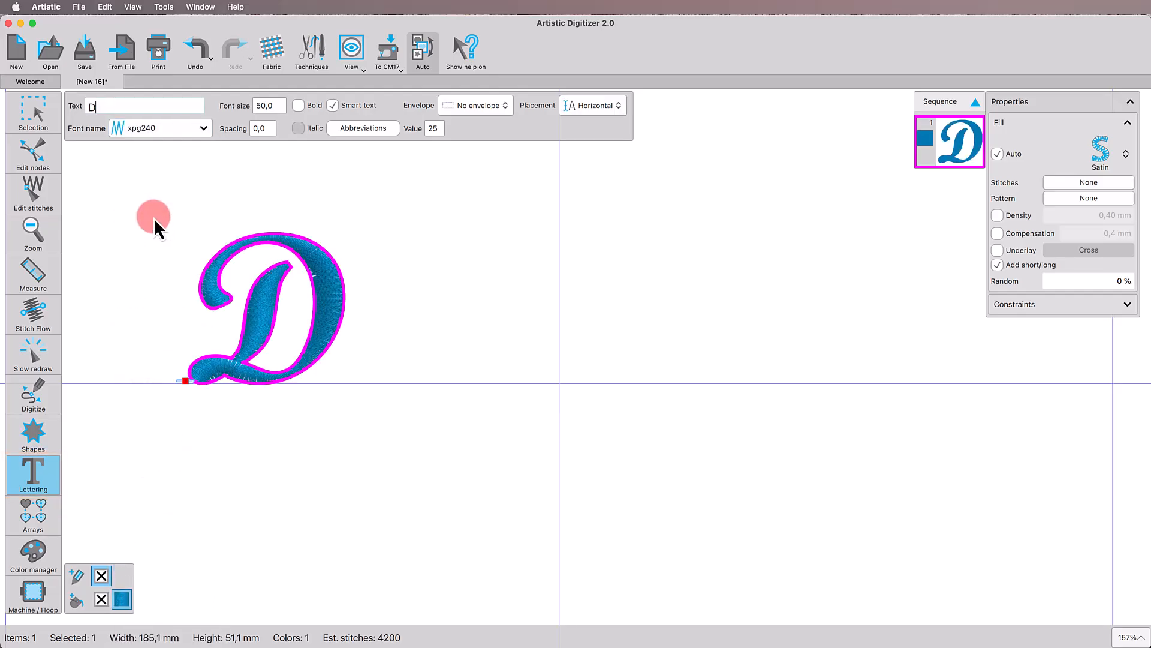
text(igit)
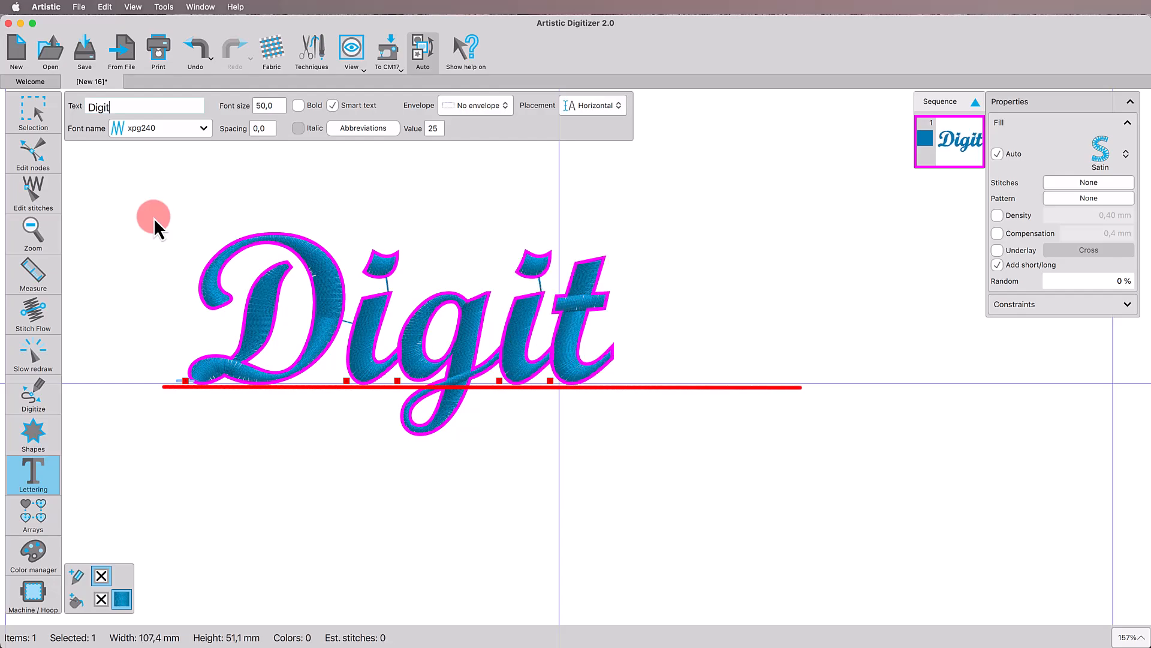
text(izer)
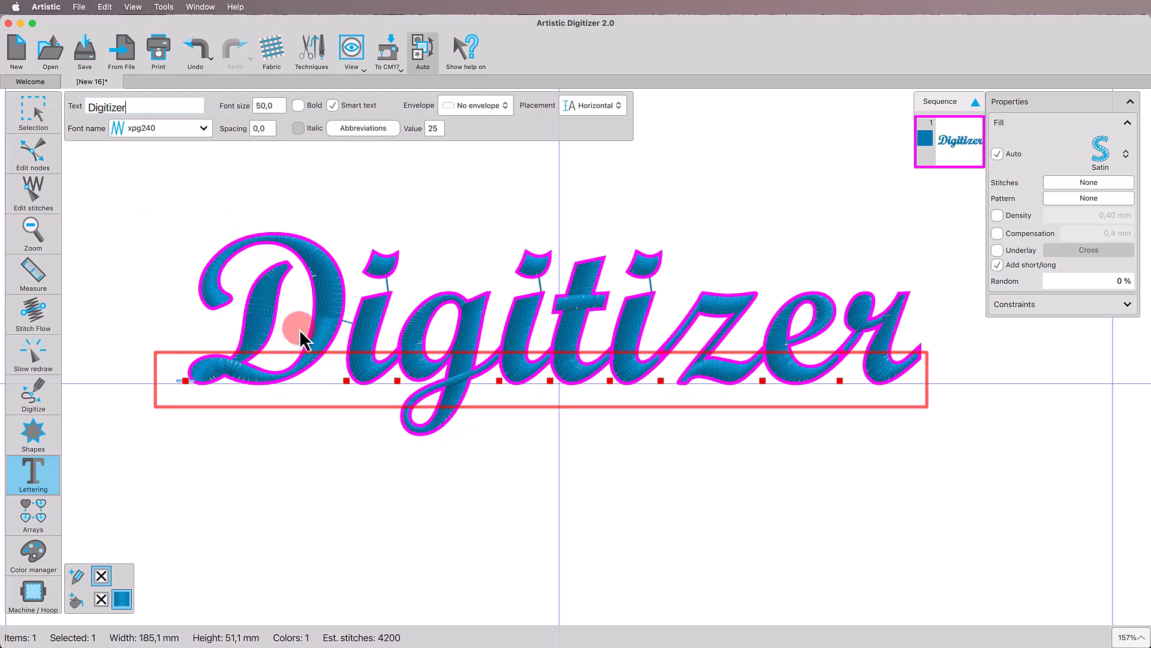
click(278, 429)
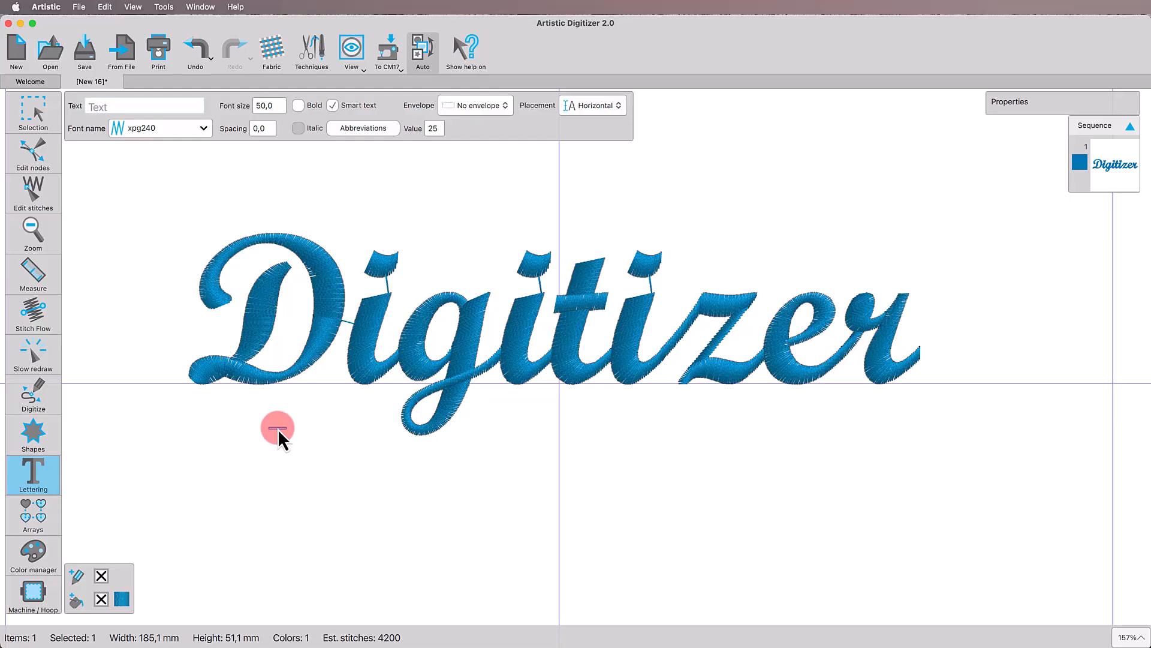
Select the Digitizer lettering and set its letter spacing to 4
click(301, 379)
click(576, 106)
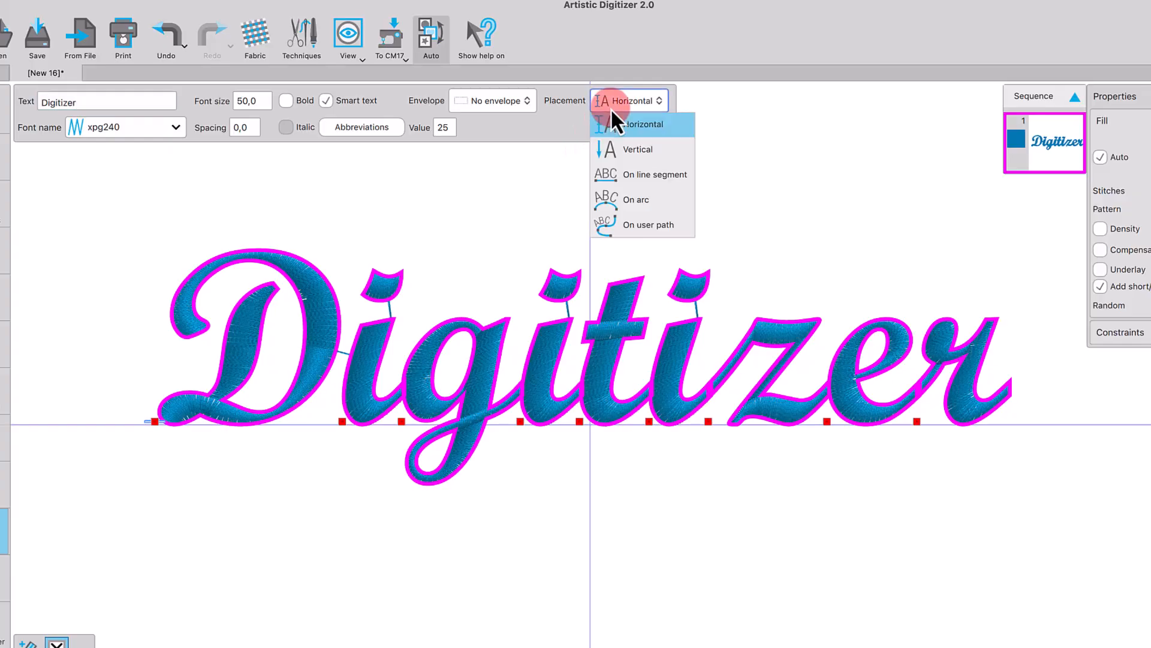
click(251, 128)
text(4)
key(Return)
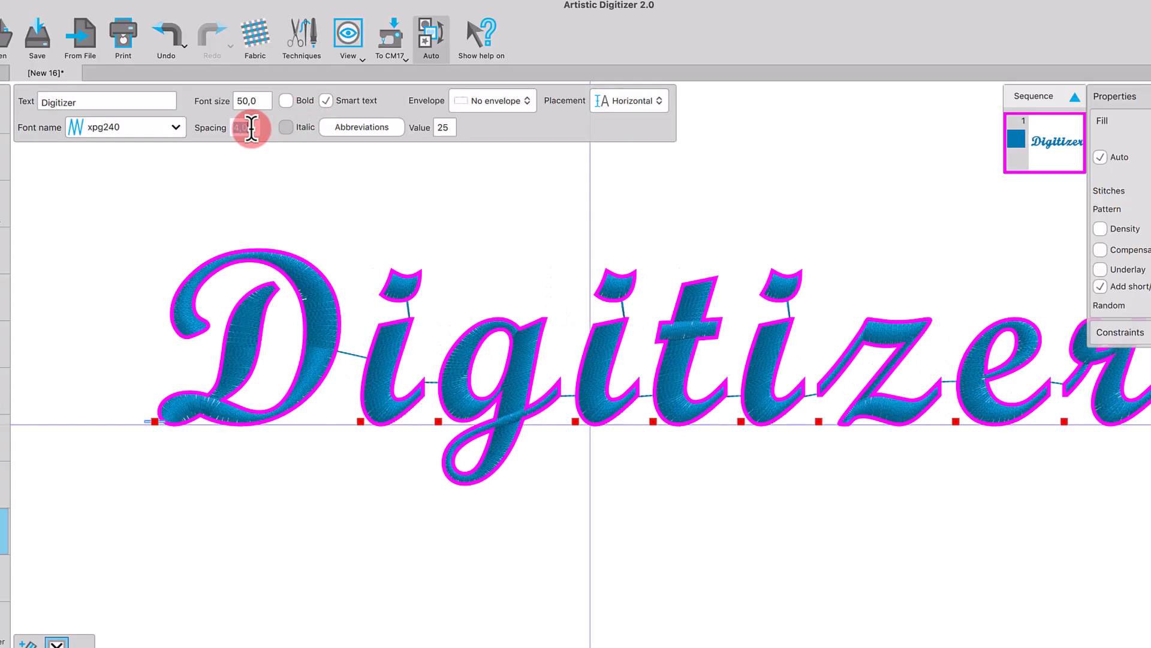
click(263, 473)
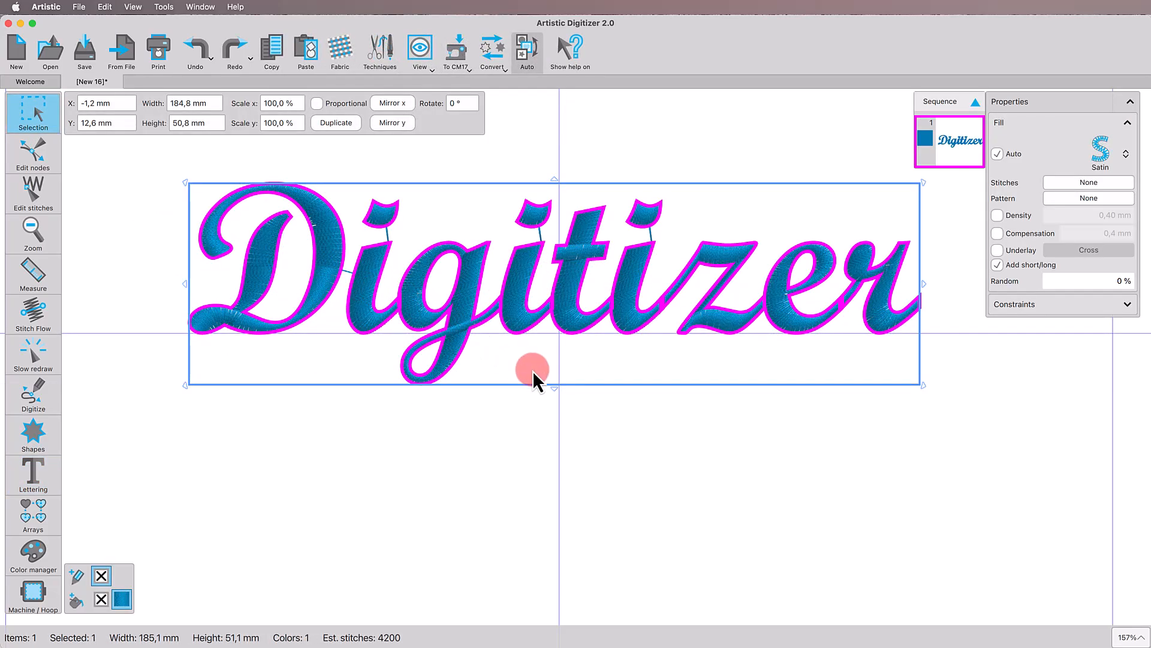
Stretch the Digitizer lettering to a height of about 88.7 mm and run through its stitching with Slow redraw
drag(554, 389, 529, 539)
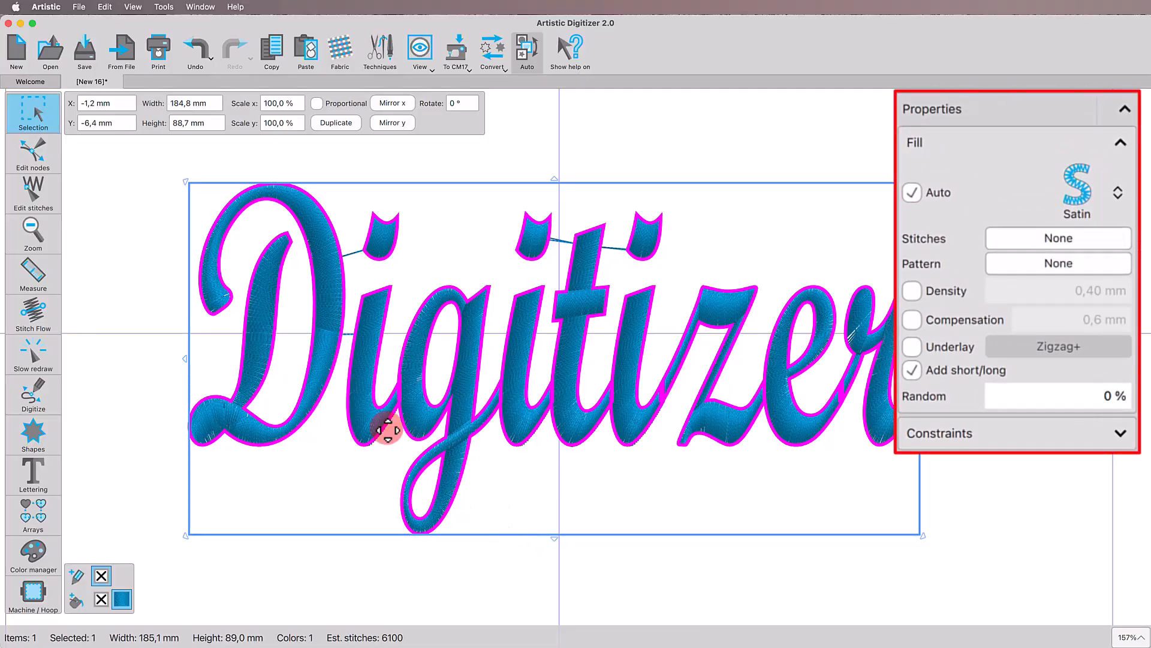
click(33, 354)
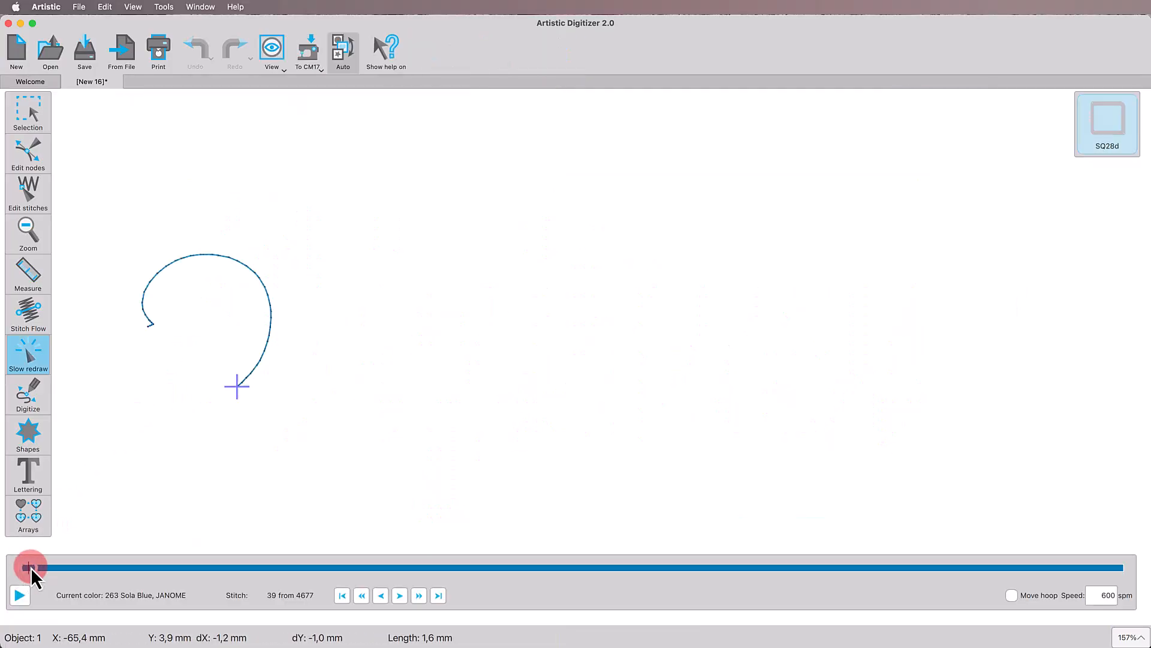
drag(26, 567, 1113, 568)
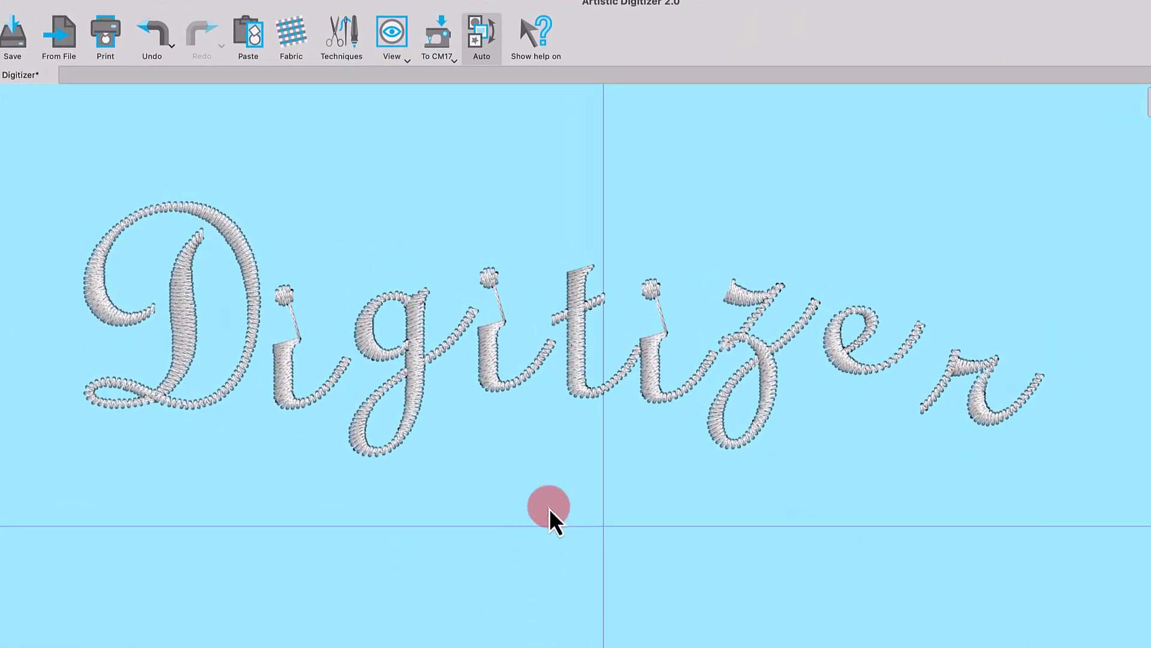
Select all letters of the word, align them to the bottom and distribute them with equal horizontal spacing
right_click(549, 508)
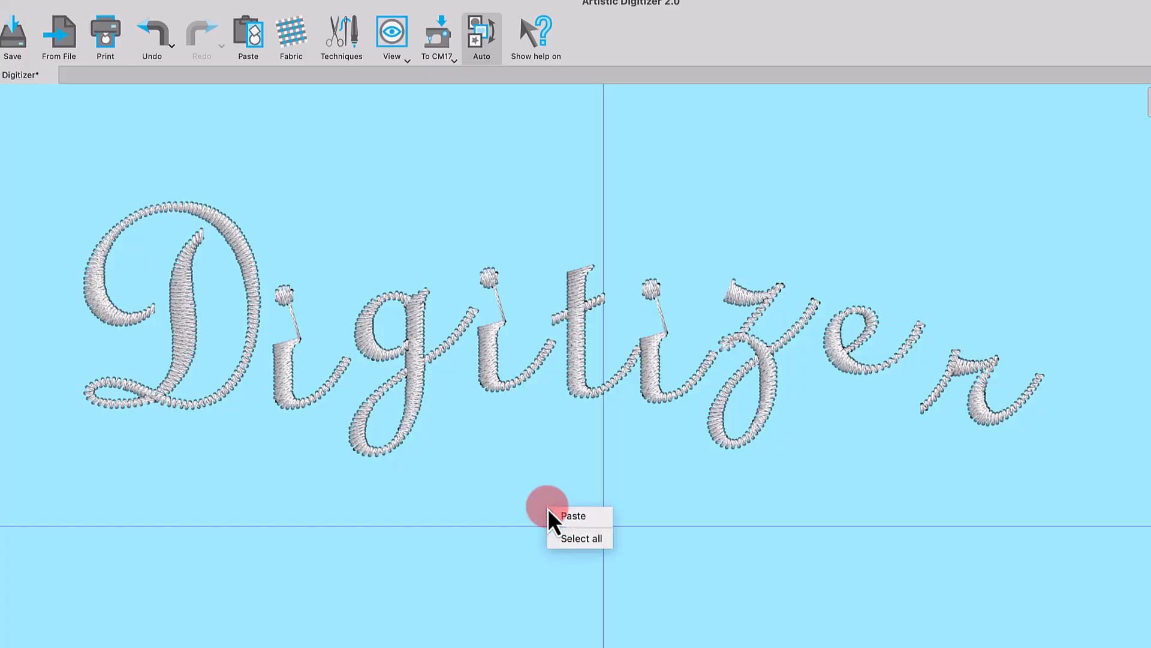
click(565, 544)
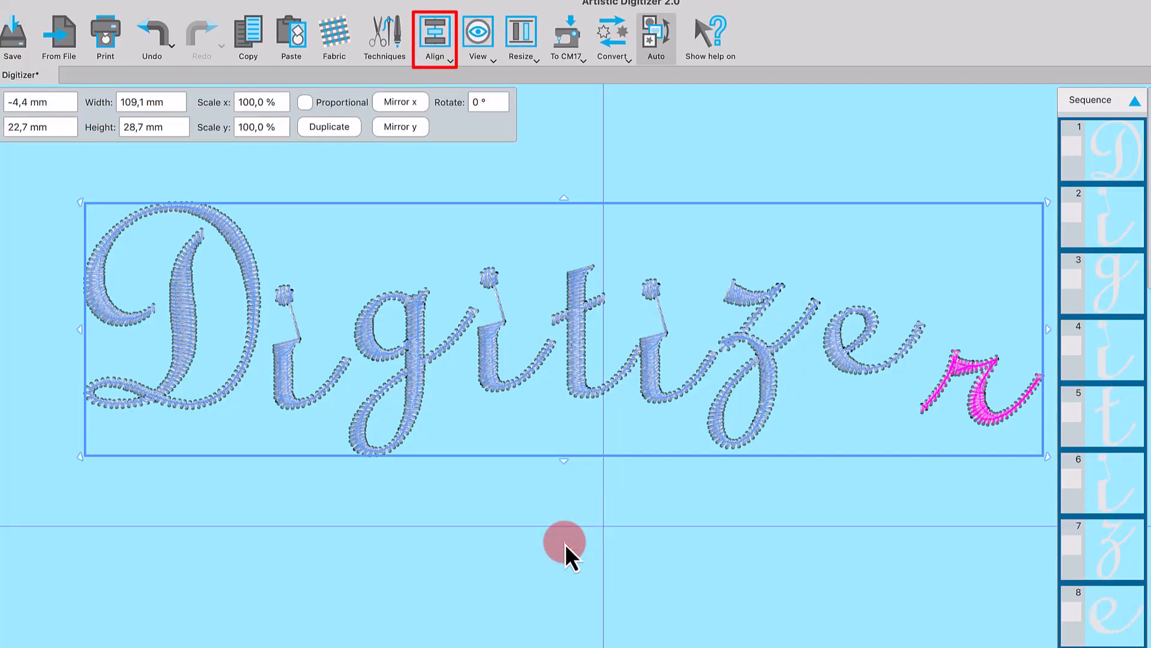
click(450, 61)
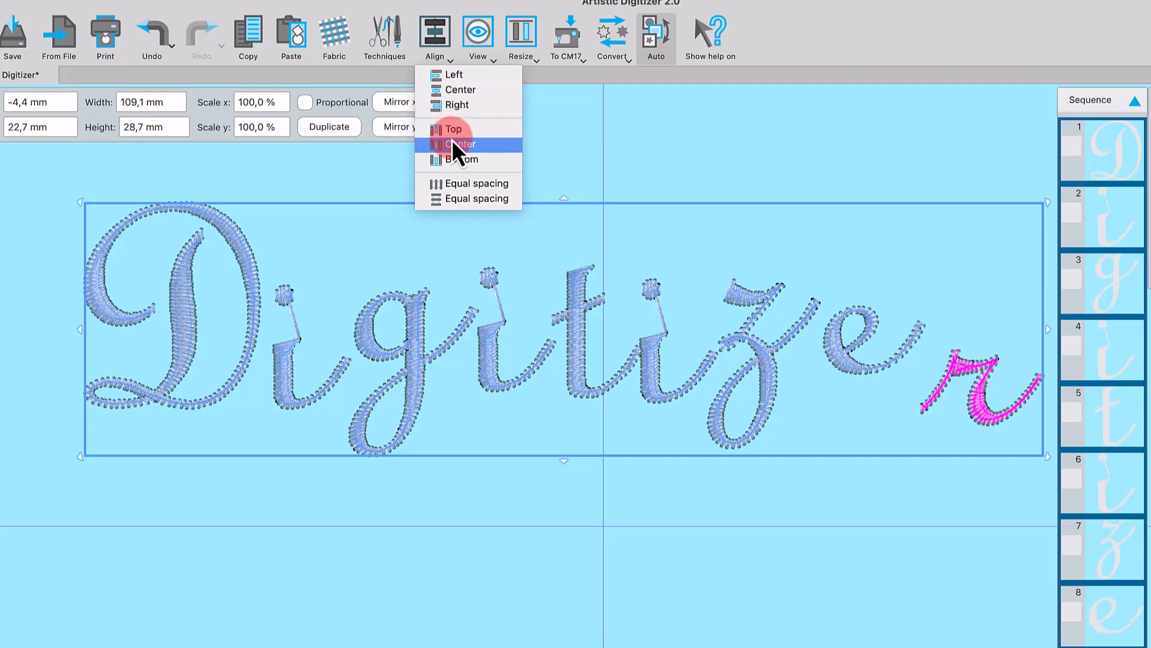
click(451, 160)
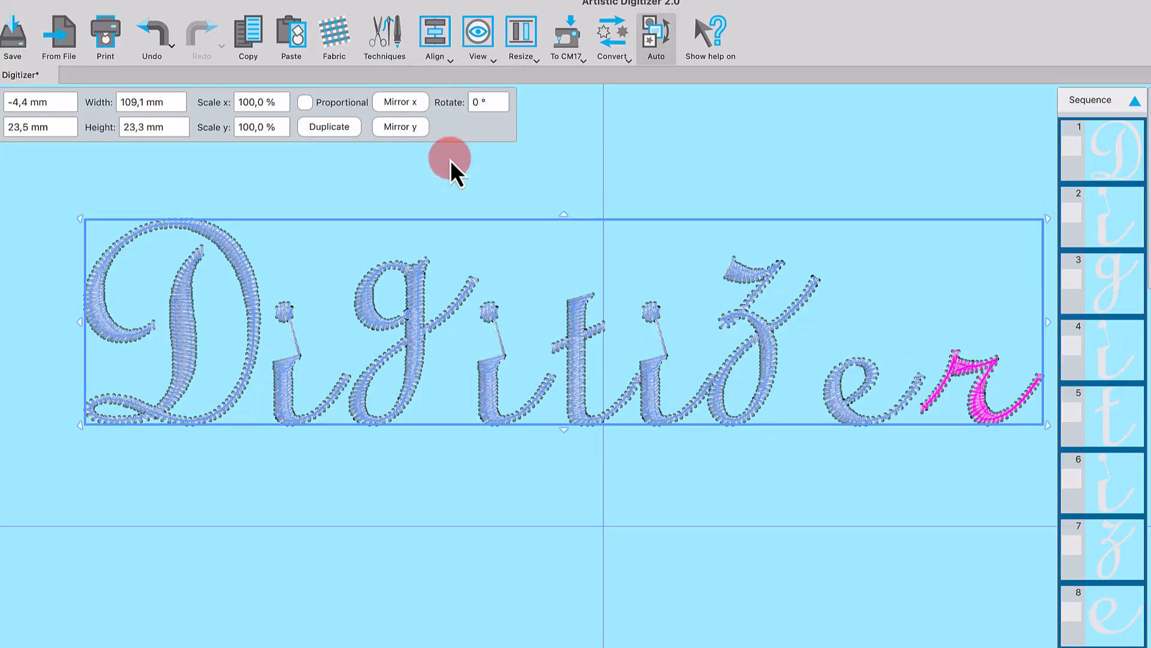
click(443, 55)
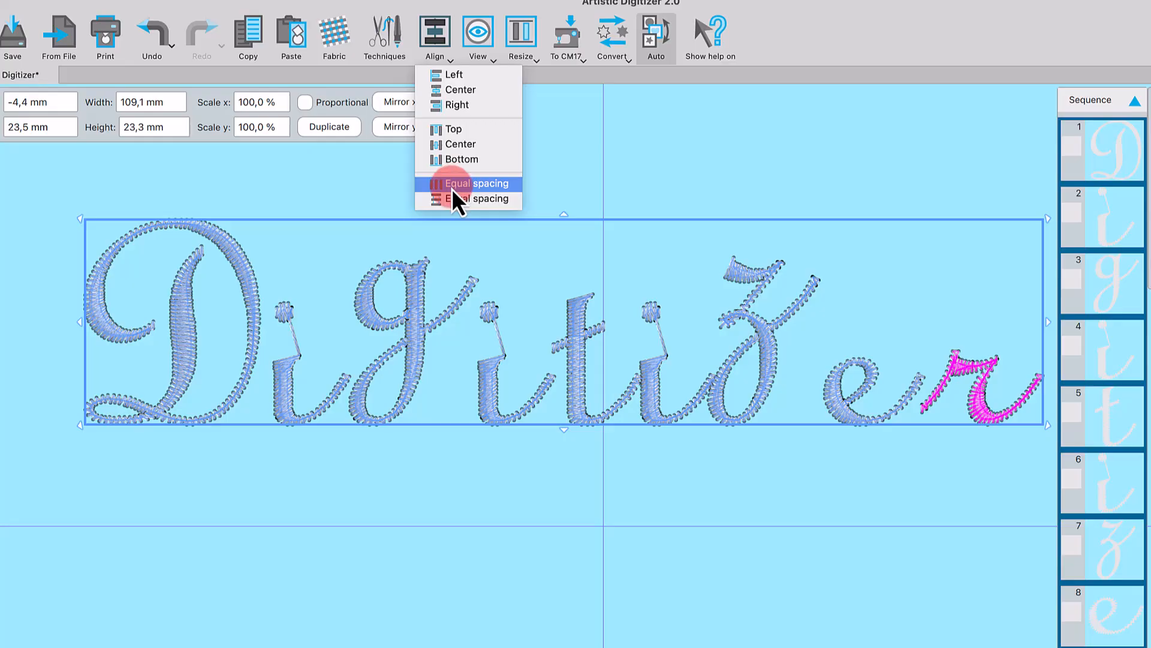
click(452, 188)
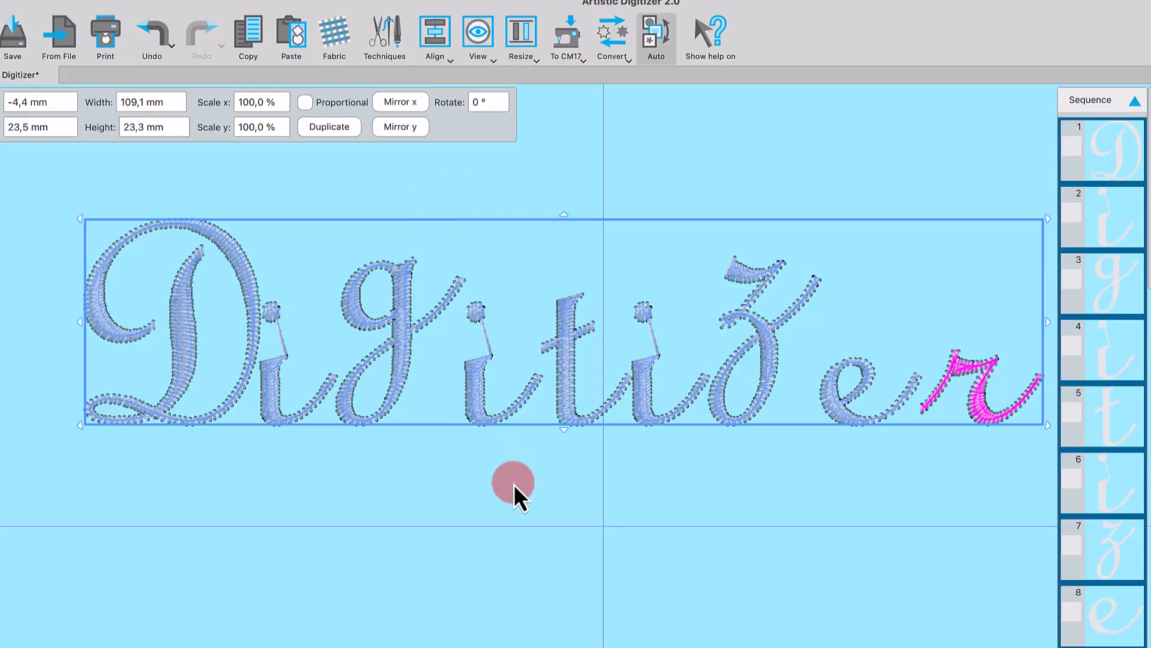
click(500, 490)
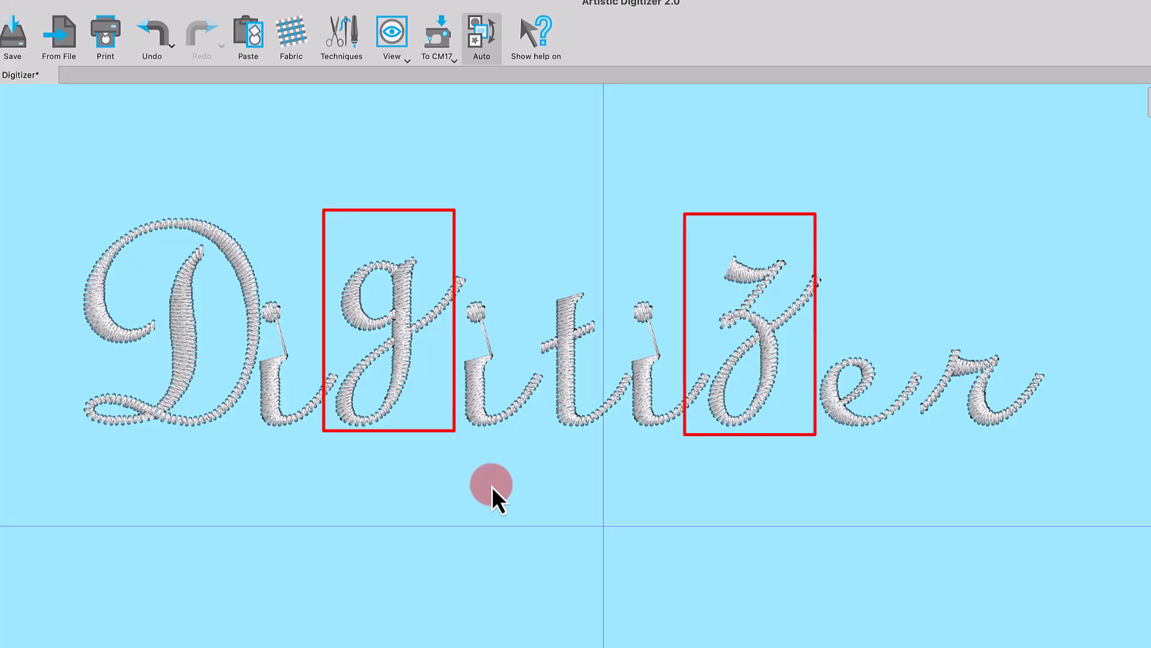
Select the letters g, z and e together and align them to the top so the descenders drop below the baseline
click(394, 395)
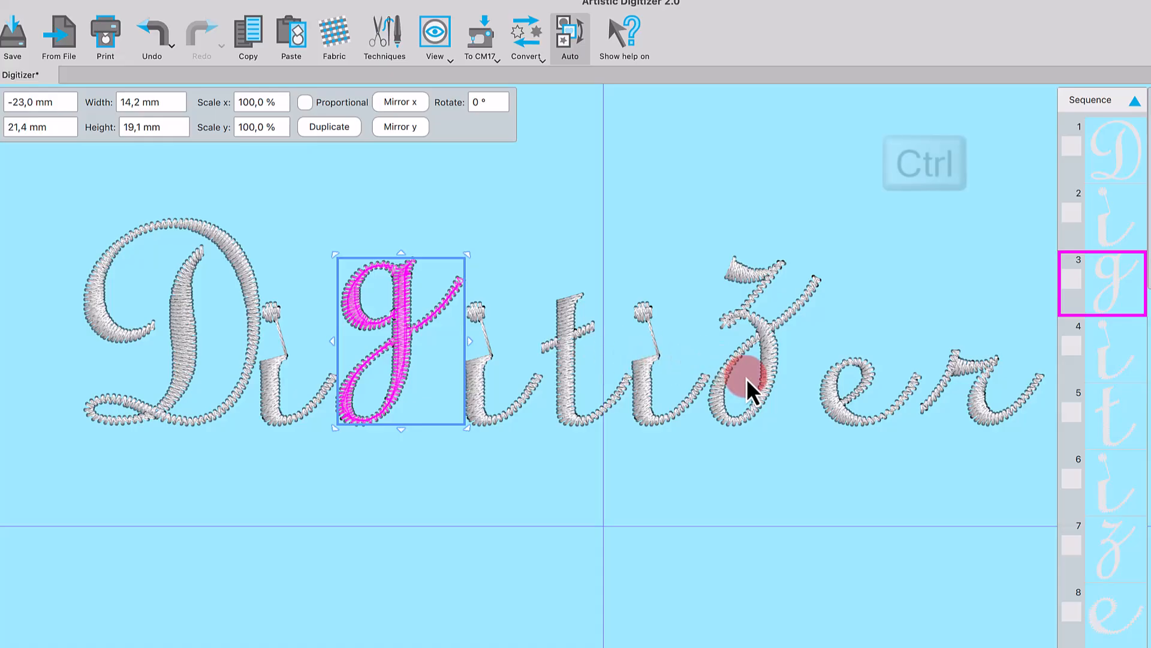
ctrl+click(762, 391)
key(super)
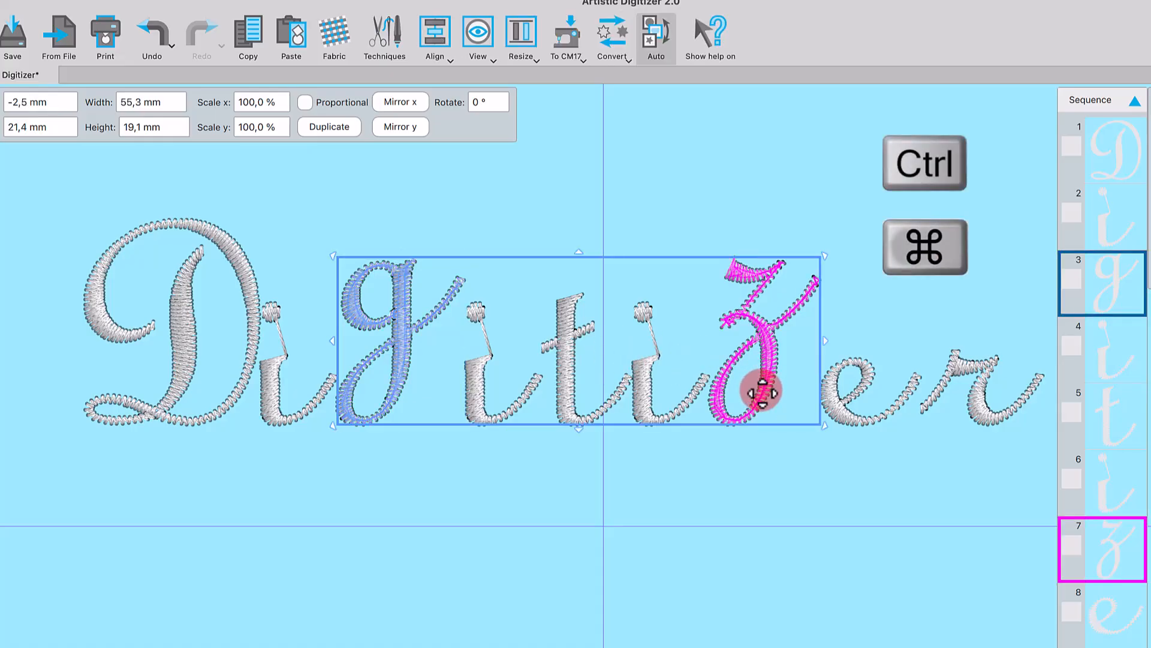
ctrl+super+click(833, 401)
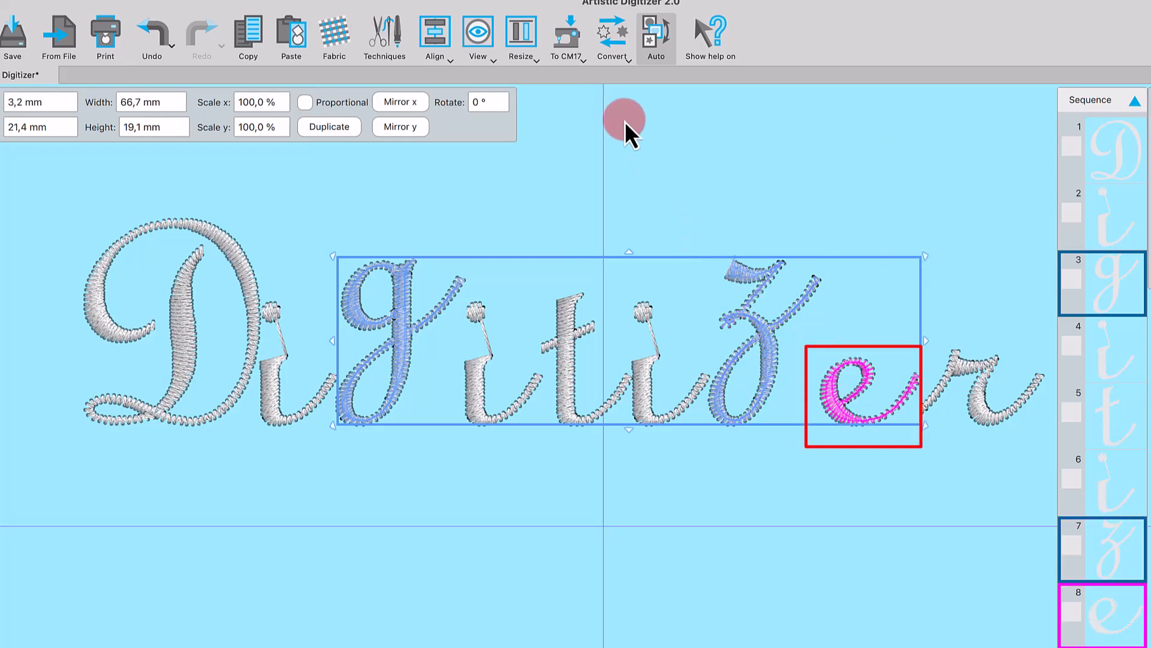
click(440, 51)
click(449, 129)
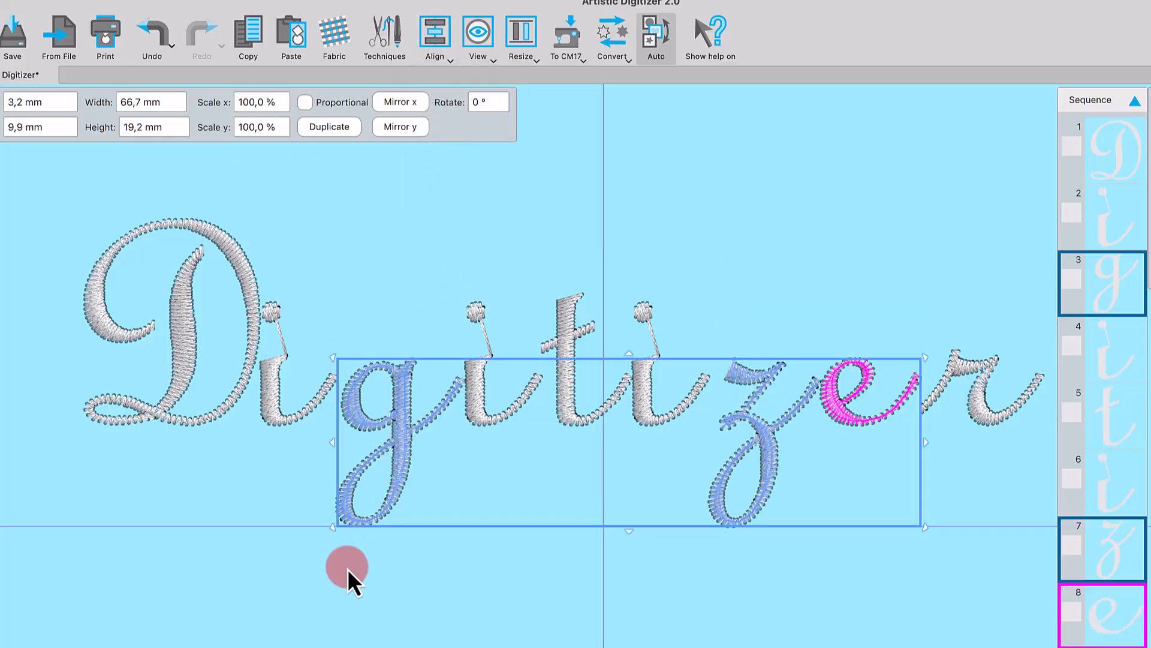
click(330, 591)
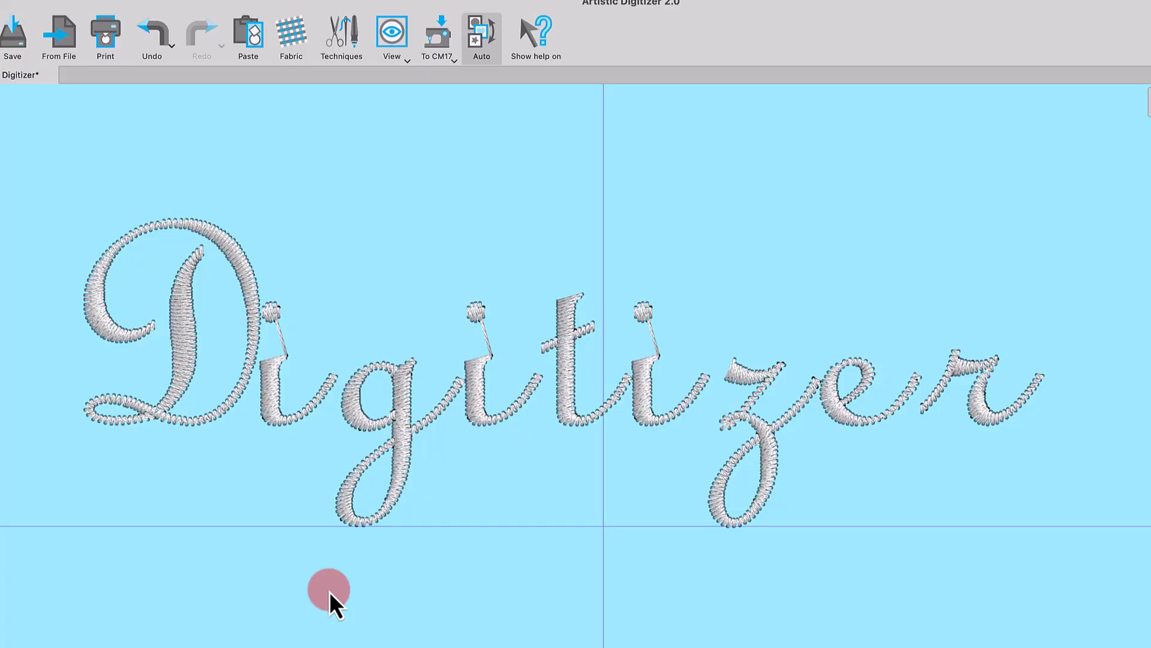
Move the letter g horizontally toward the first i, to an X position of about -26.1 mm
click(398, 450)
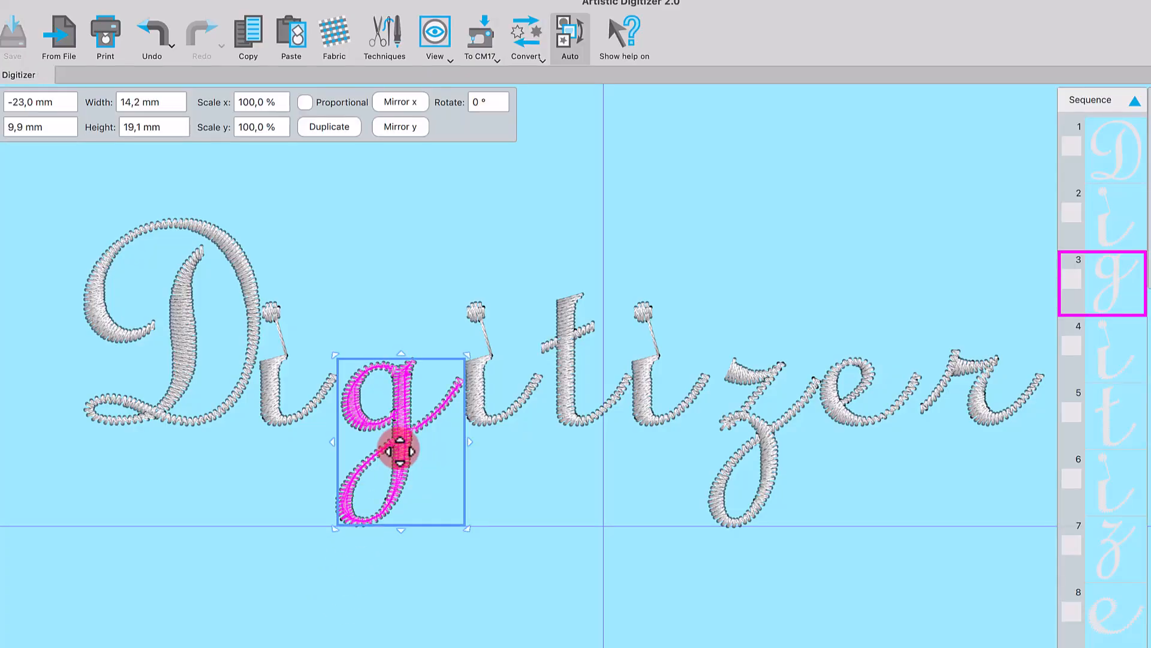
key(ctrl)
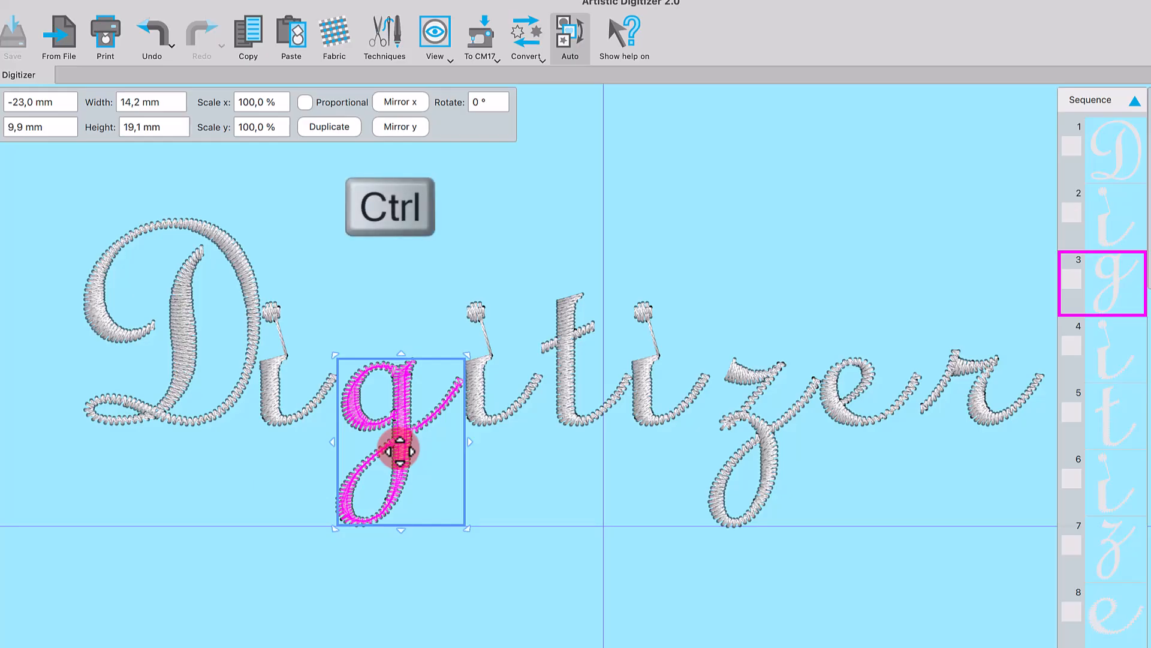
key(super)
drag(398, 450, 373, 449)
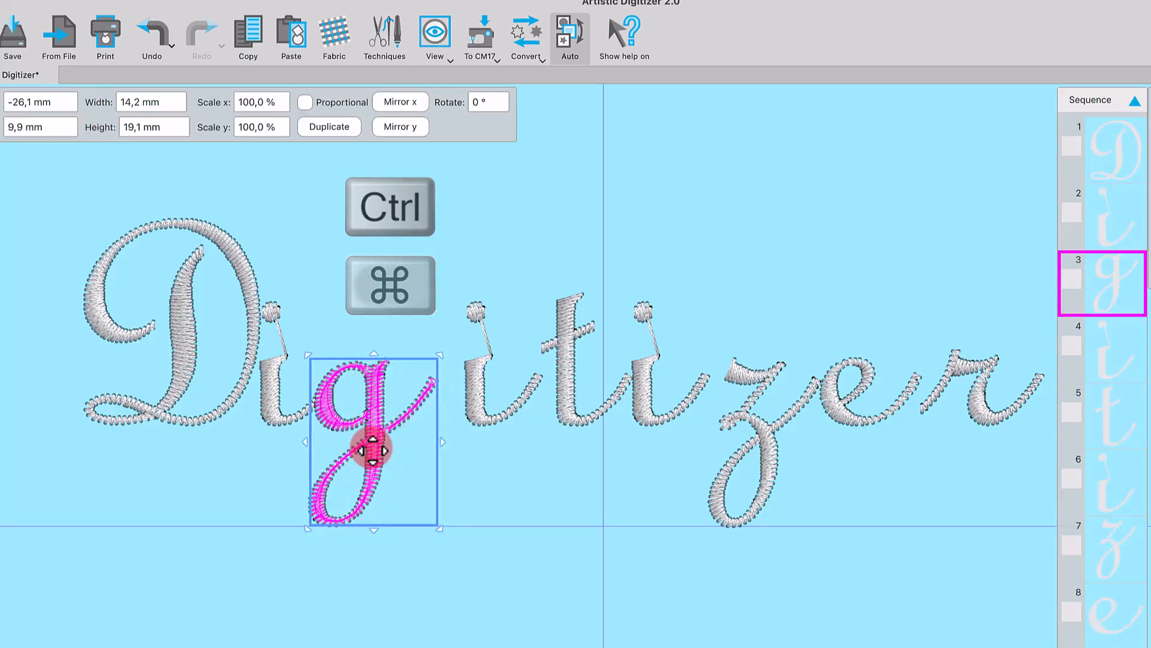
Nudge the second letter i left against the g, to an X position of about -15.1 mm
click(476, 409)
key(Left)
key(Left)
key(Left)
key(Left)
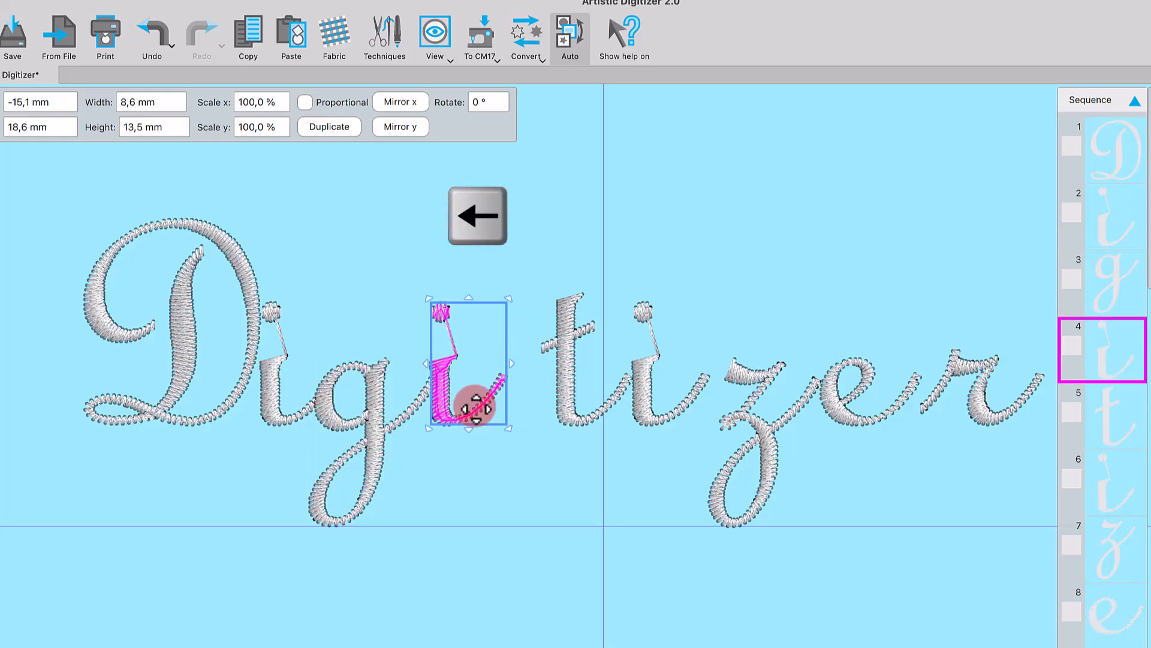
Nudge the letter t left against the second i, finishing with fine increments at an X position of about -8.1 mm
click(565, 412)
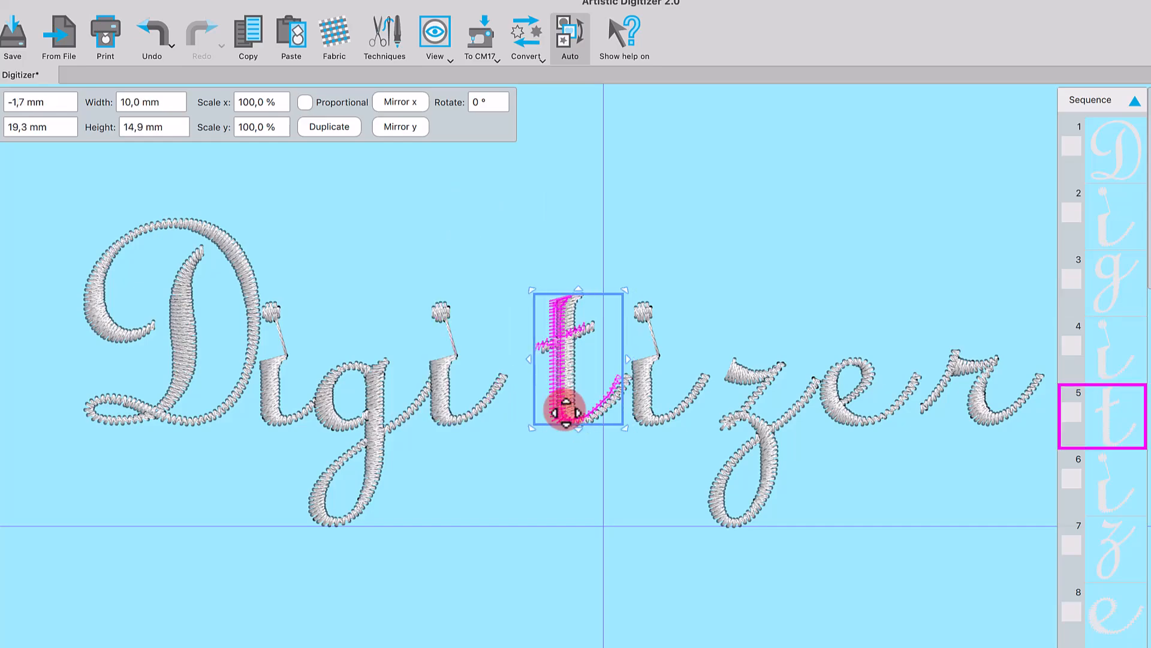
key(Left)
key(Left)
key(Left)
key(Left)
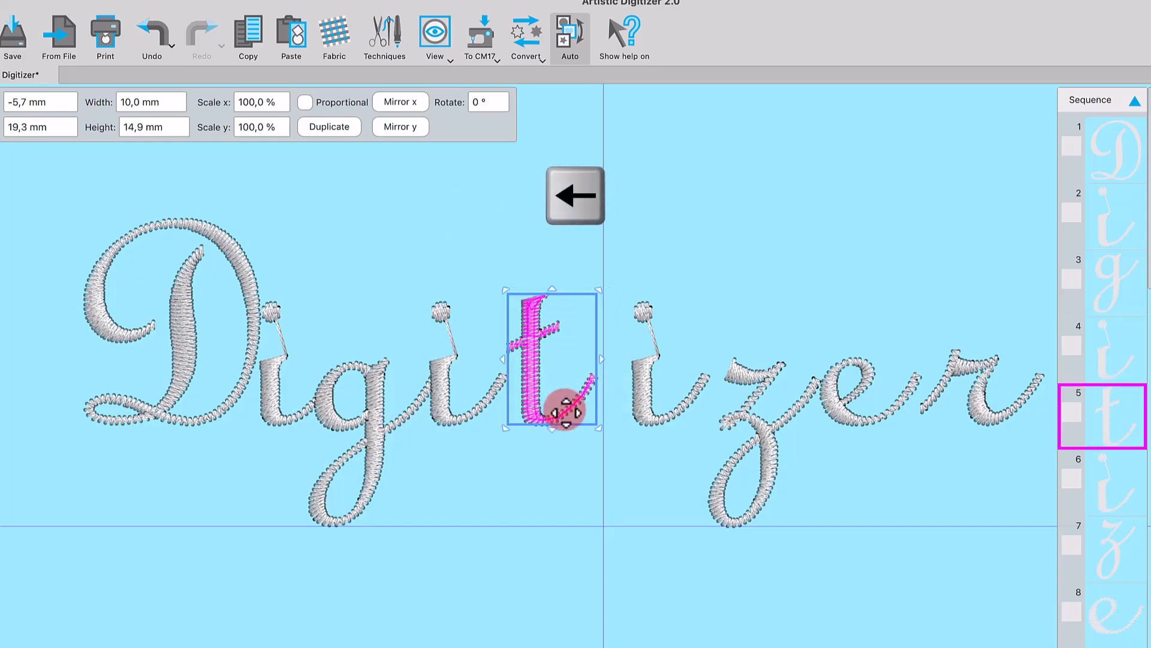
key(Left)
key(Left)
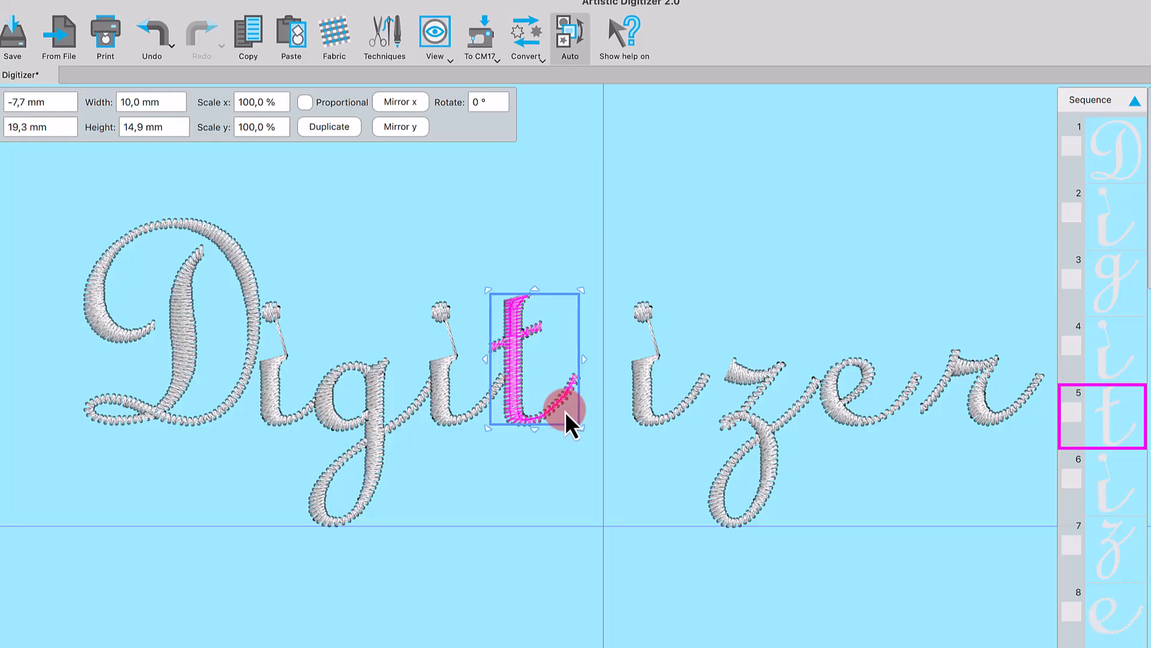
key(shift+Left)
key(shift+Left)
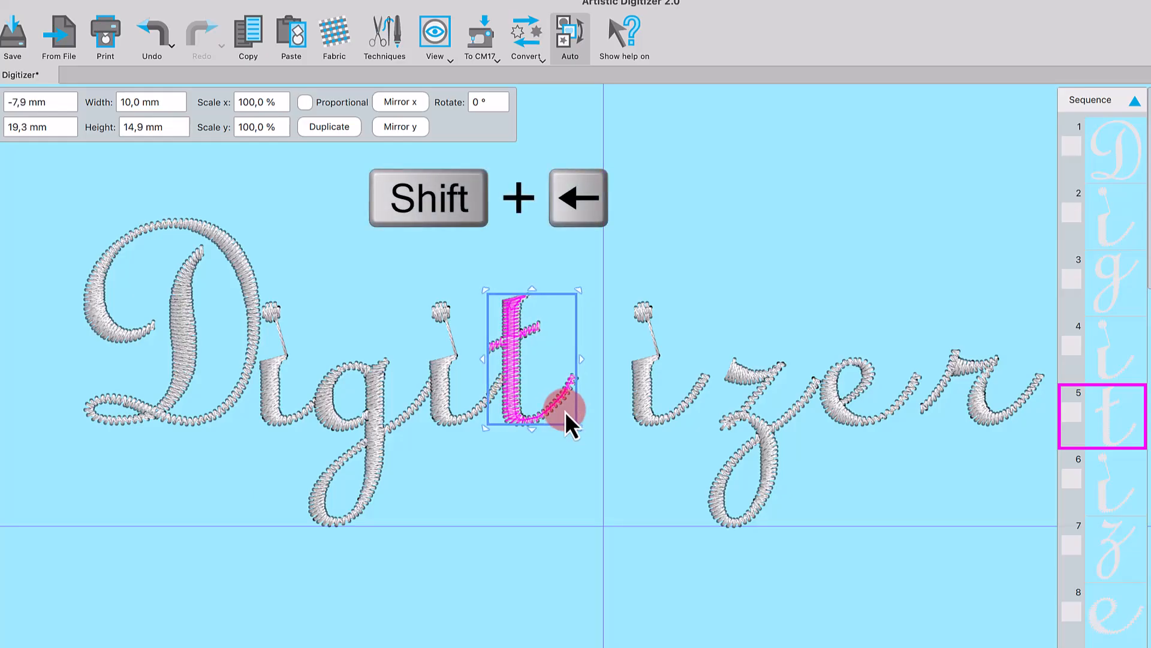
key(shift+Left)
key(shift+Left)
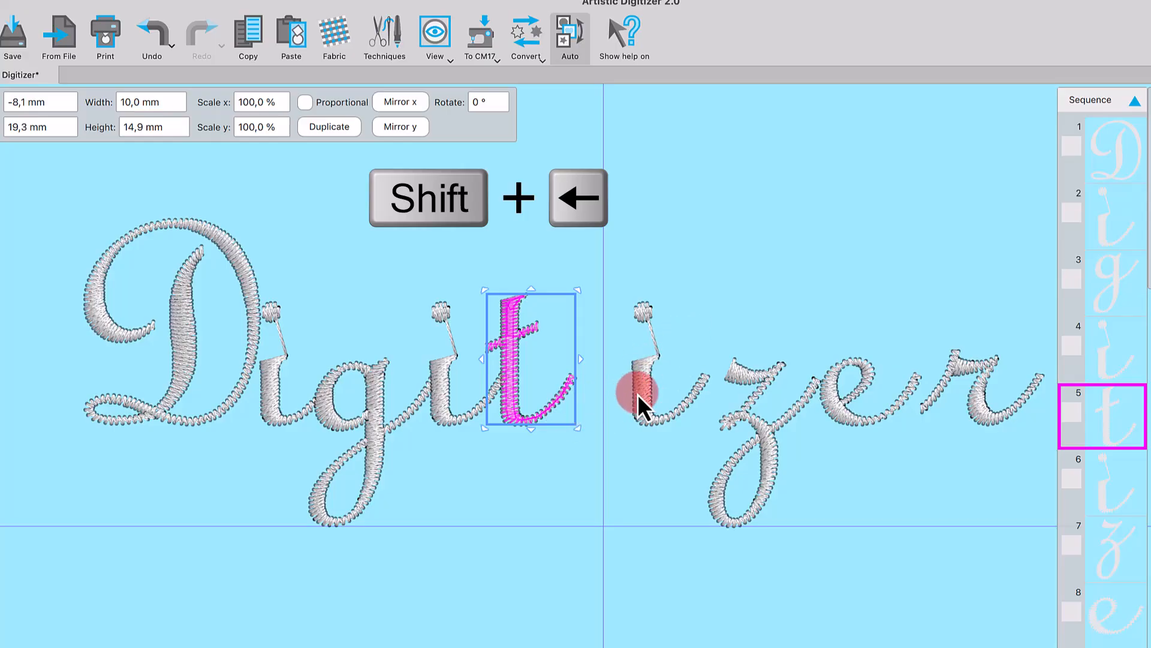
Move the third i, the z, the e and the r left one after another so each connects to the preceding letter
drag(646, 394, 578, 393)
drag(766, 442, 671, 434)
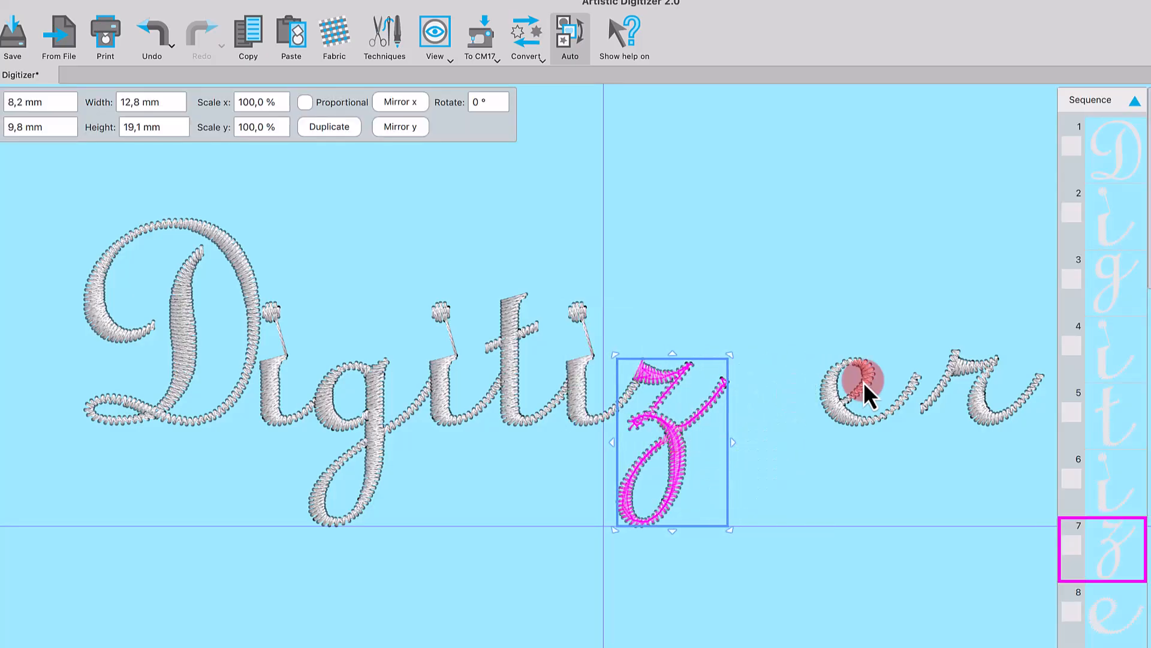
drag(845, 414, 757, 415)
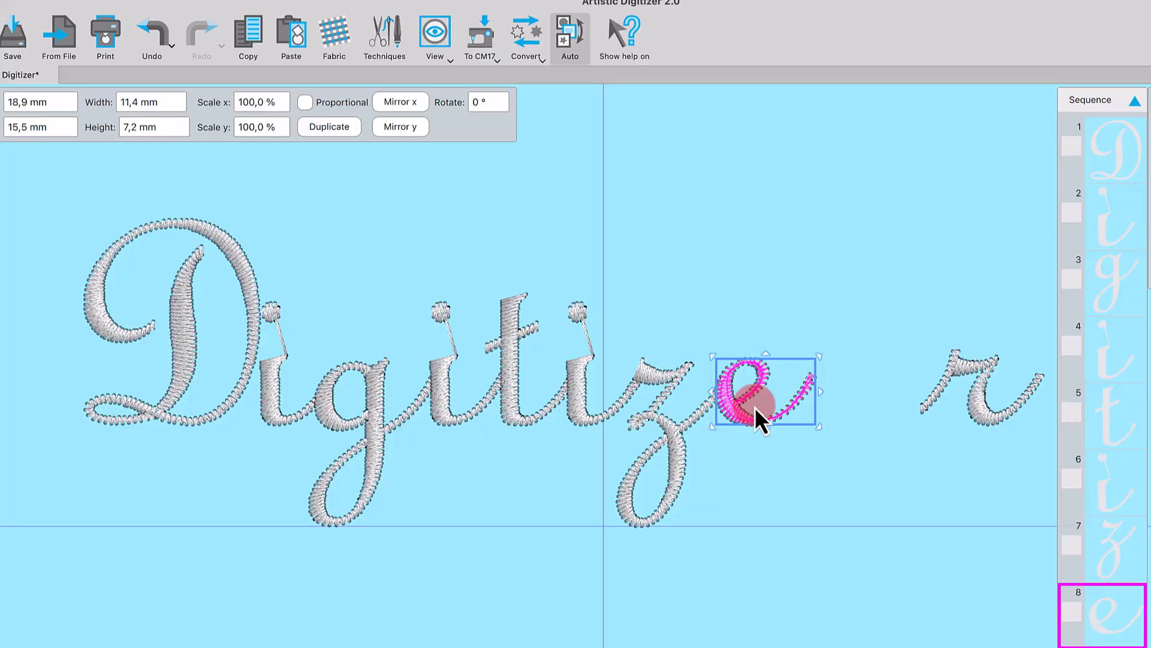
click(986, 415)
drag(980, 401, 856, 399)
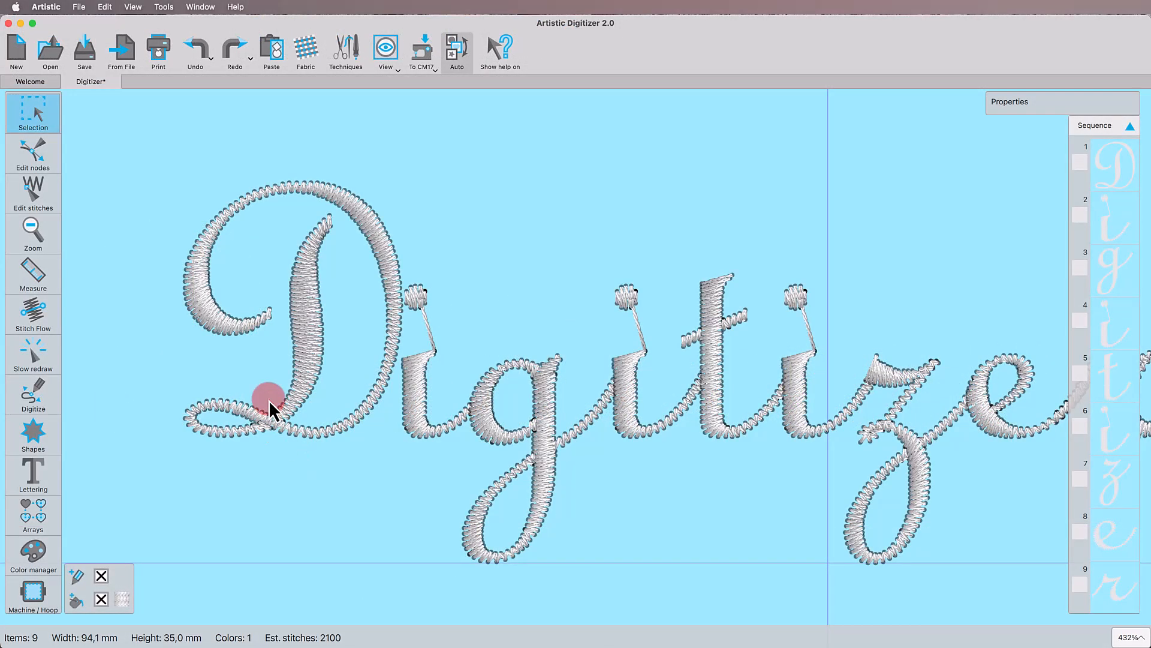
Enlarge the letter D to about 20.4 × 24.1 mm, and tilt it slightly counterclockwise beside the first i
click(305, 359)
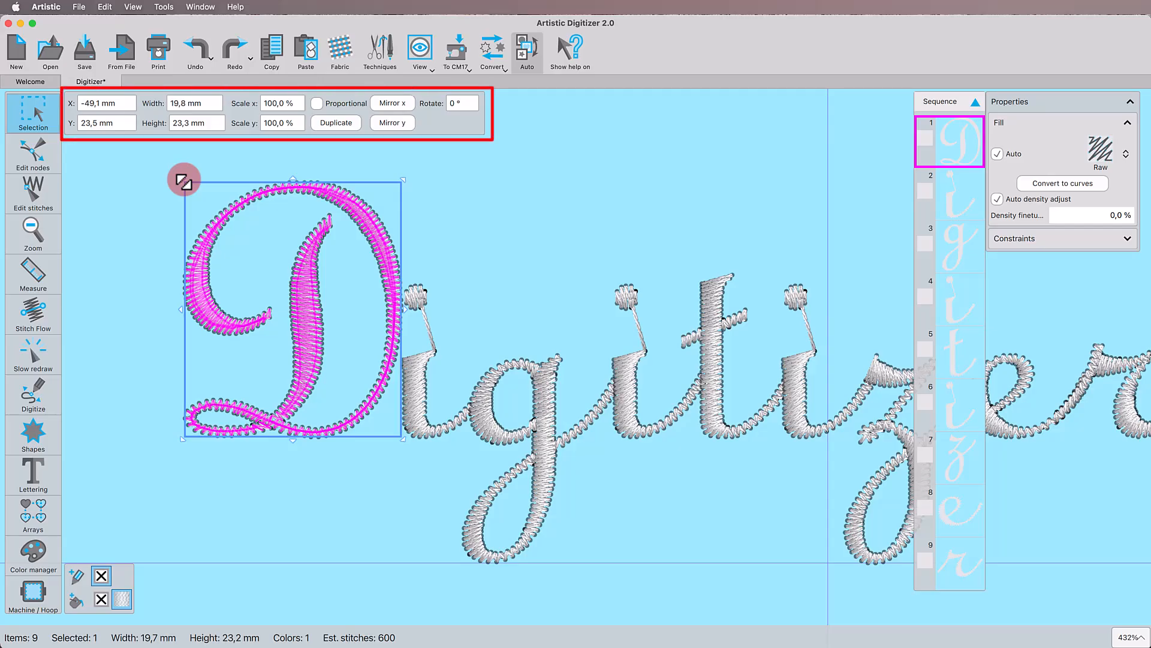
mouse_move(183, 180)
mouse_down()
mouse_move(214, 236)
mouse_move(167, 183)
mouse_up()
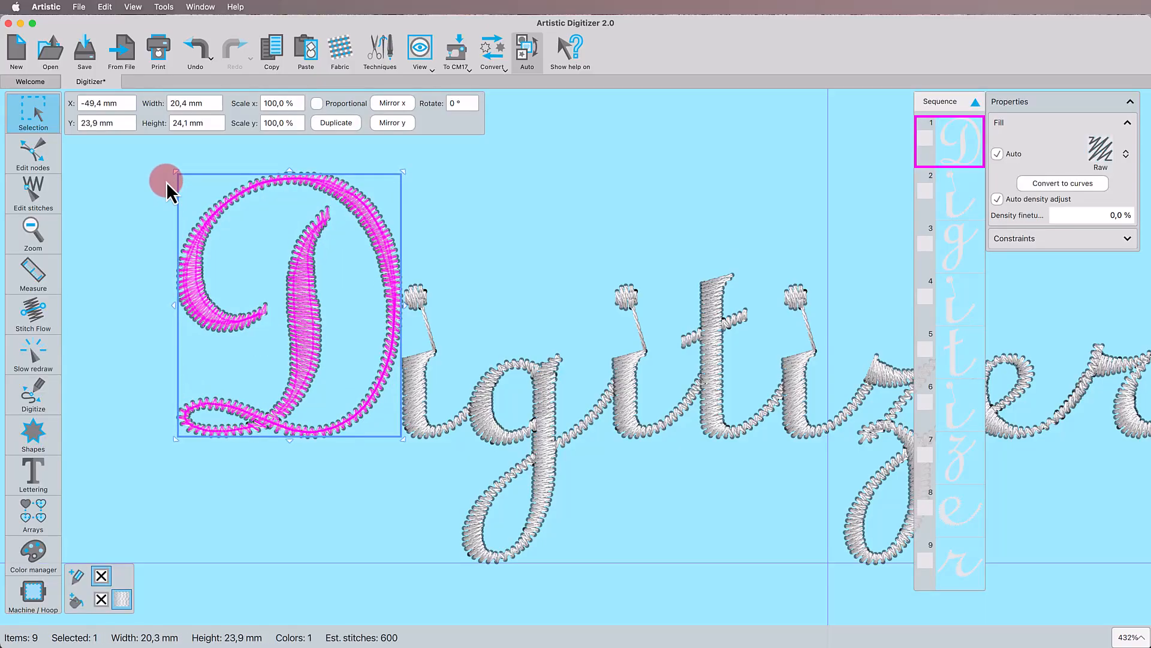
drag(175, 438, 206, 450)
drag(308, 380, 296, 386)
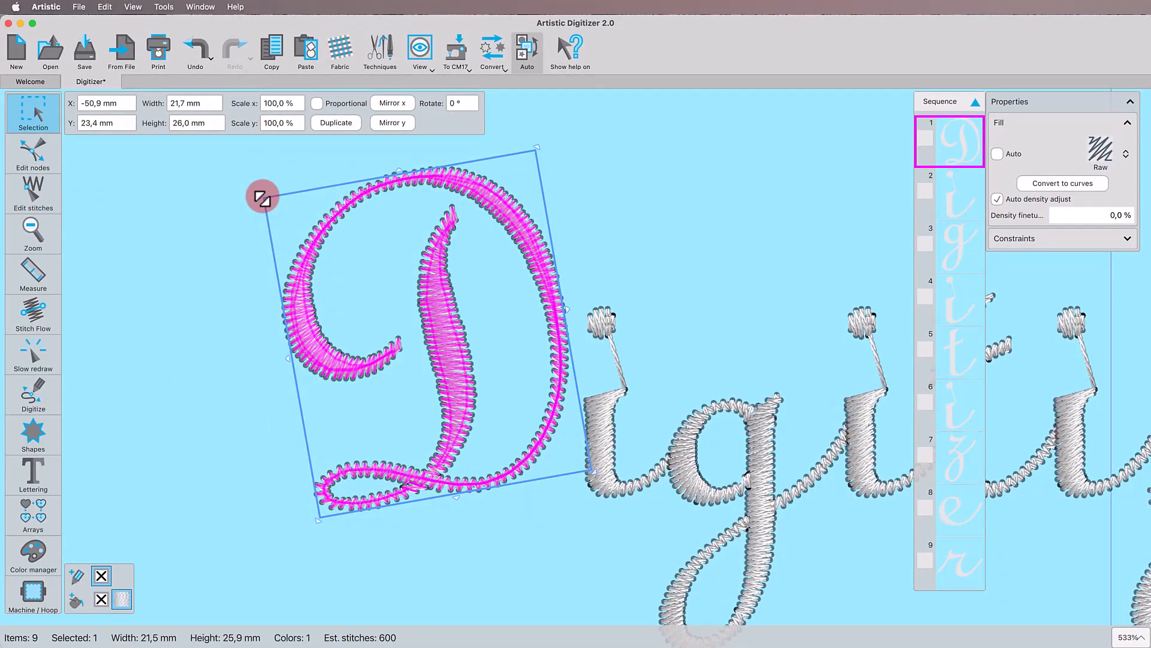
Try resizing the tilted D up to about 25.6 × 30.6 mm and down to about 19.5 × 23.4 mm
drag(160, 209, 72, 184)
drag(181, 175, 180, 175)
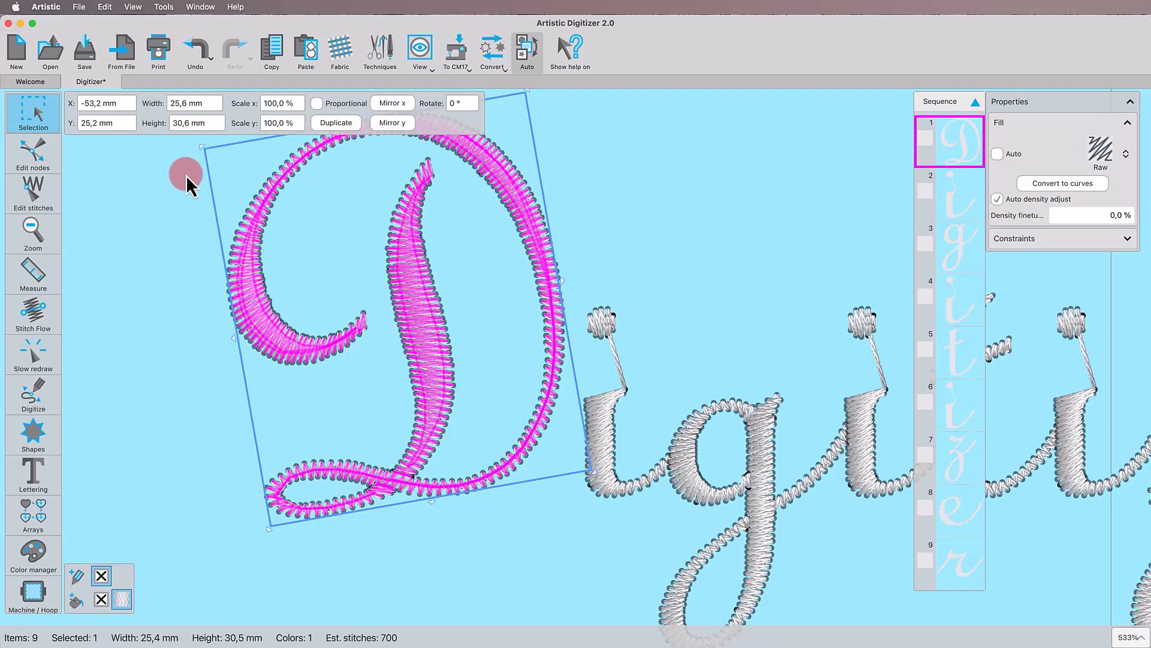
drag(196, 150, 246, 291)
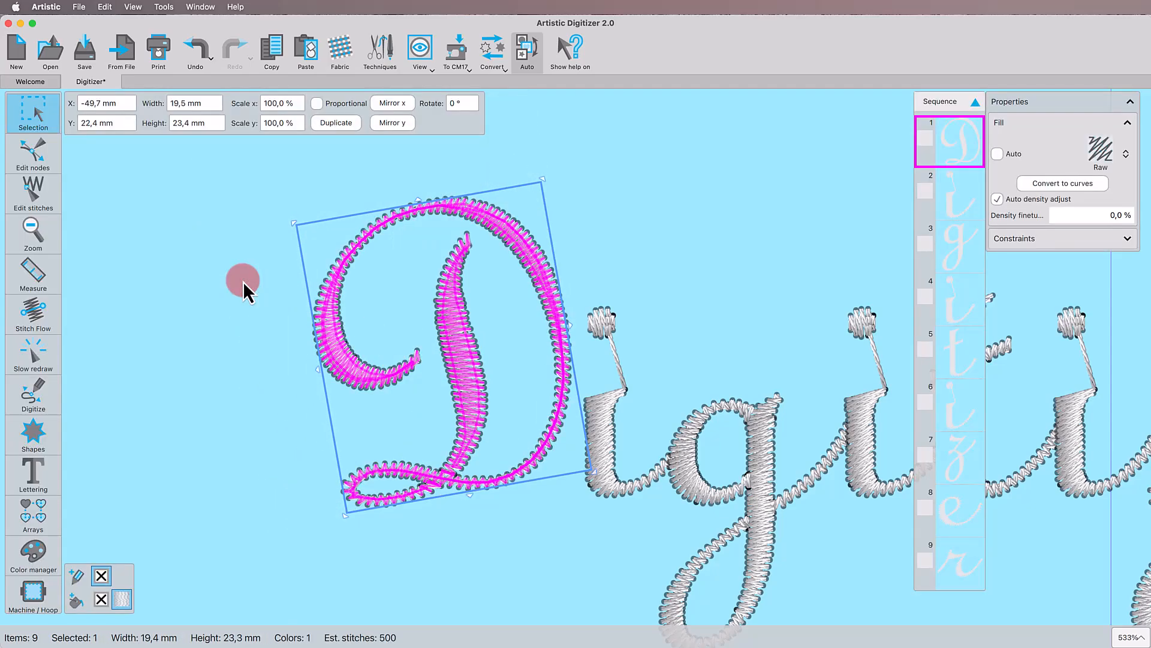
Lower the density finetune of the letter D to -25 %
click(1073, 216)
drag(1092, 238, 1050, 242)
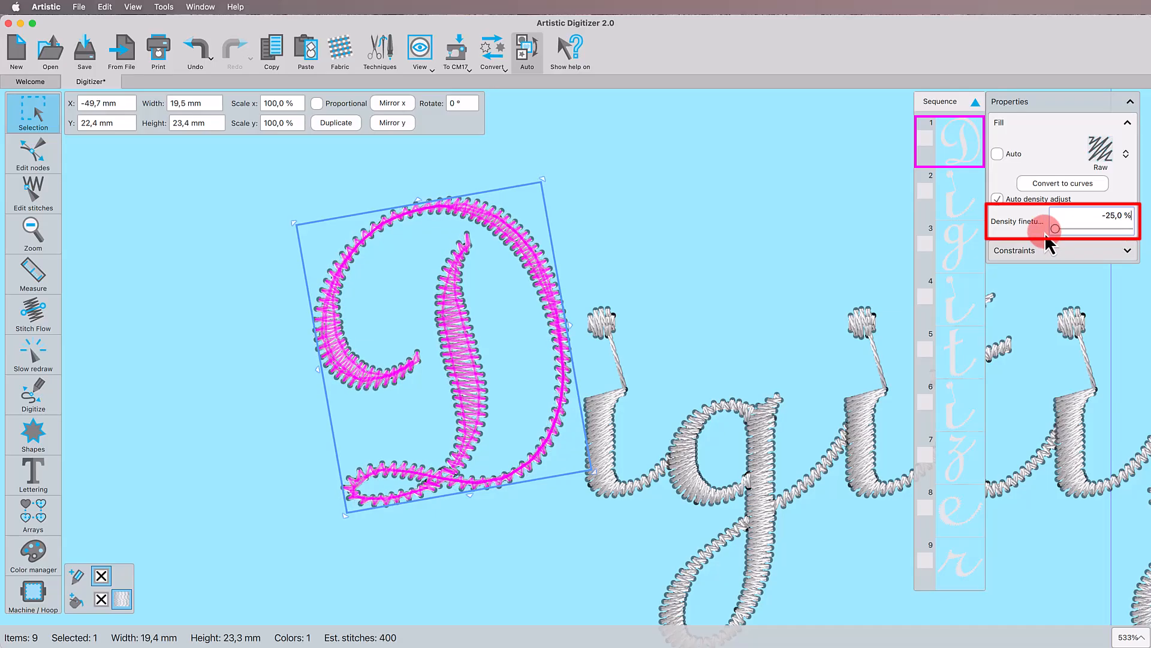
Change the fill color of the letter D to JANOME 230 Bright Blue and deselect it
click(76, 599)
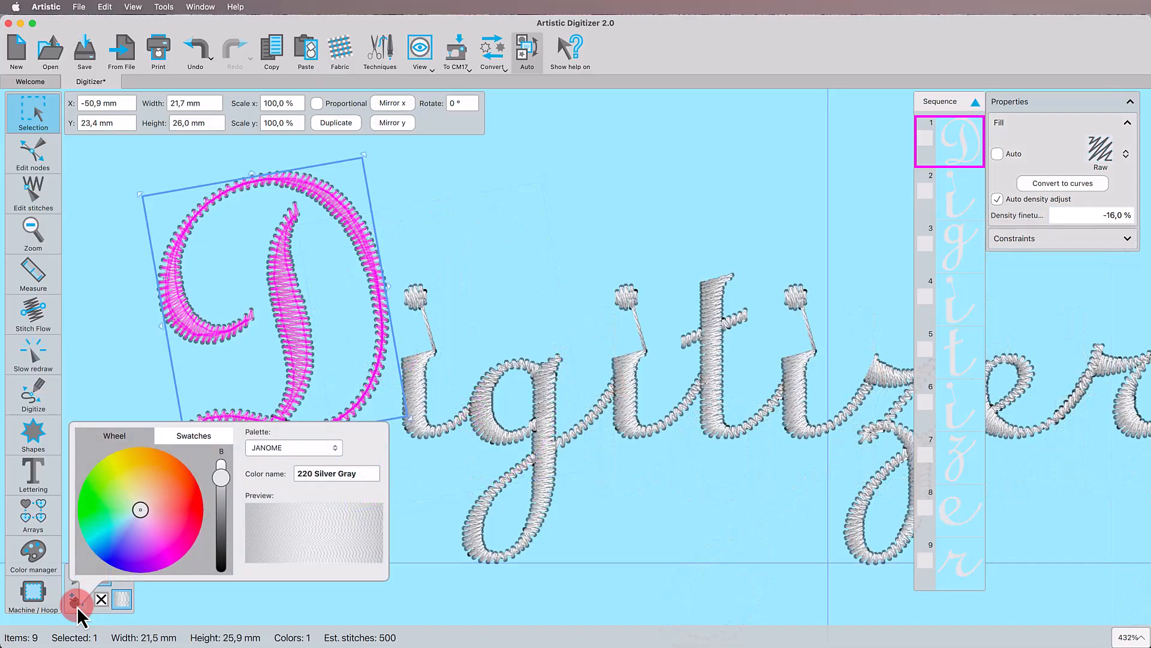
click(134, 545)
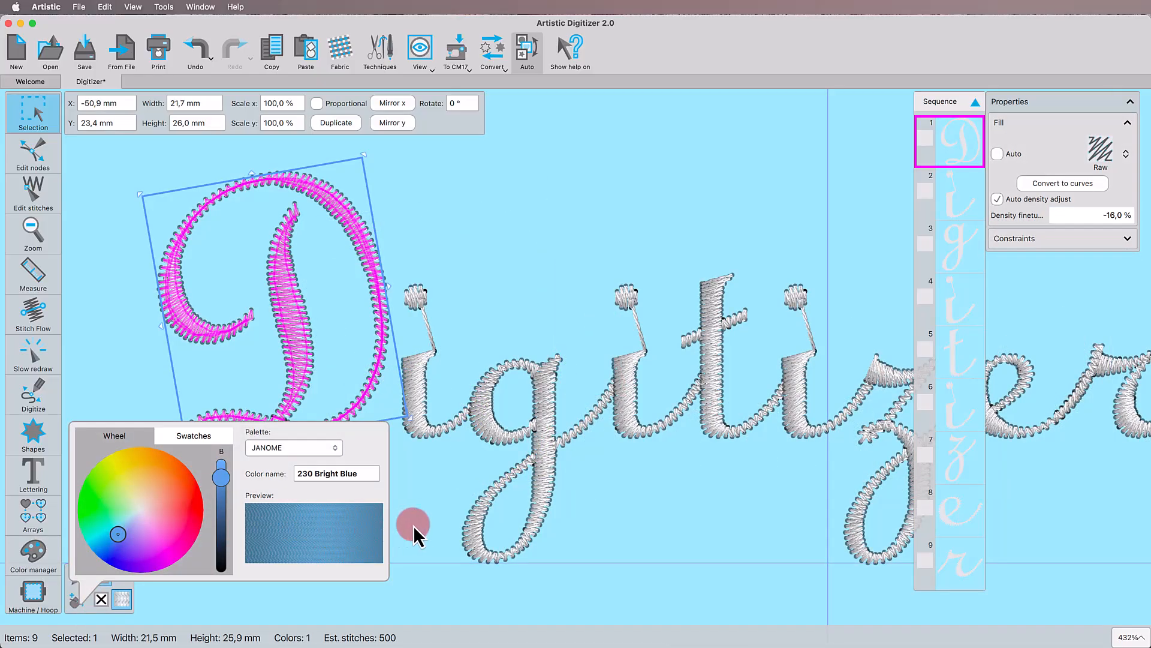
click(291, 527)
click(291, 528)
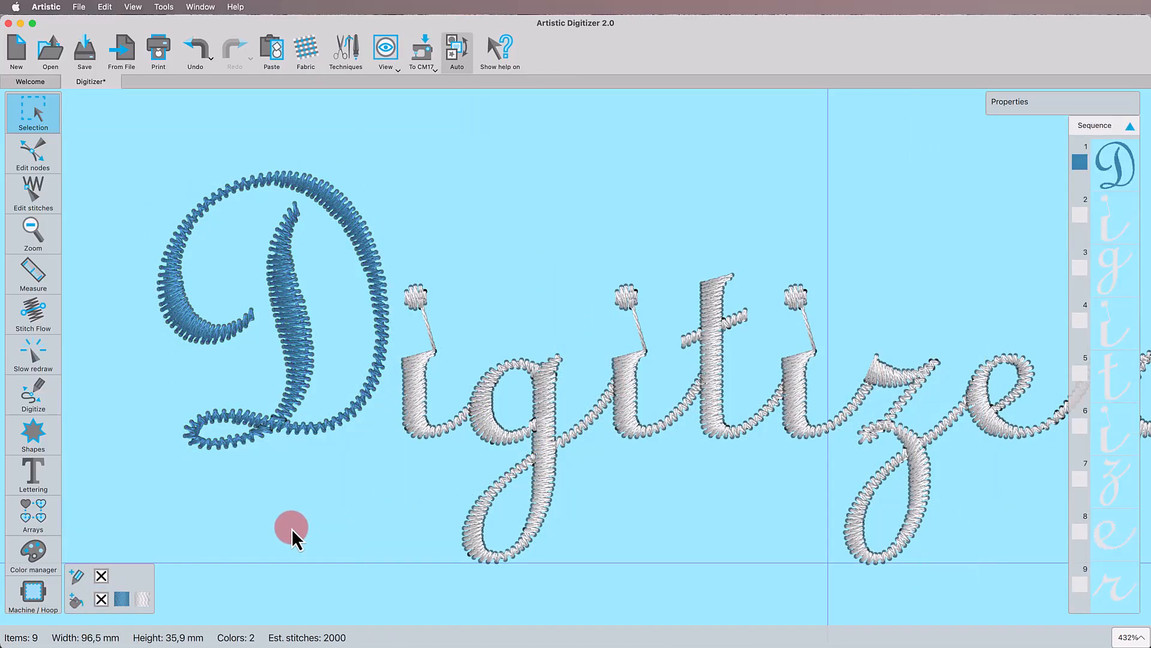
scroll(351, 498, down, 3)
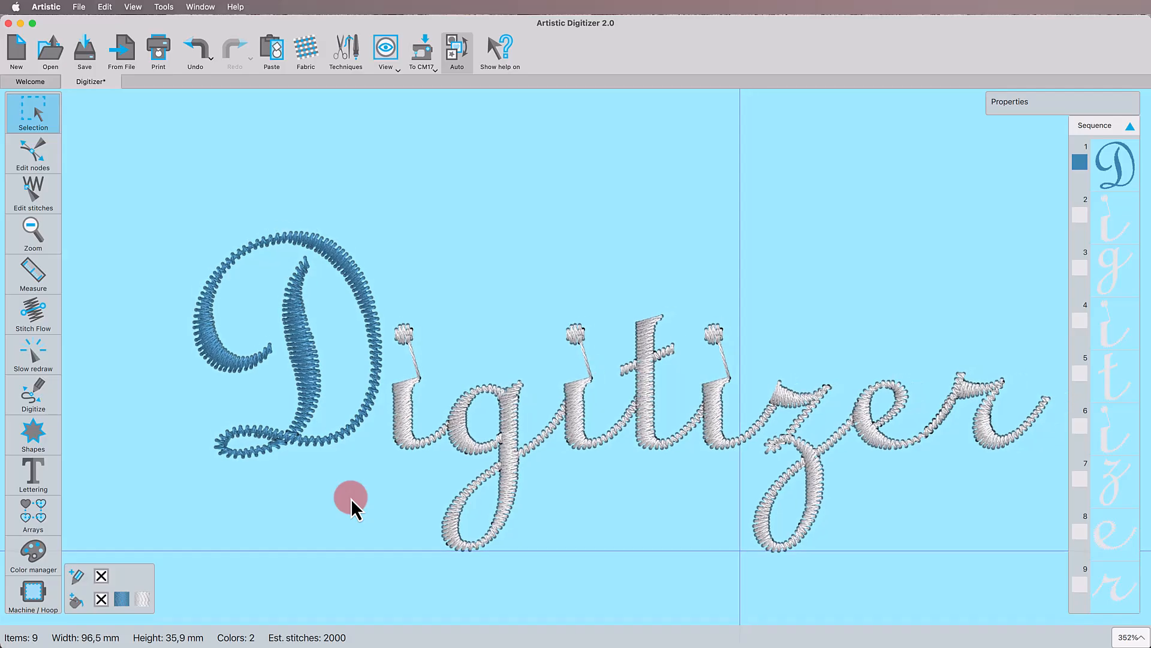
scroll(350, 498, down, 1)
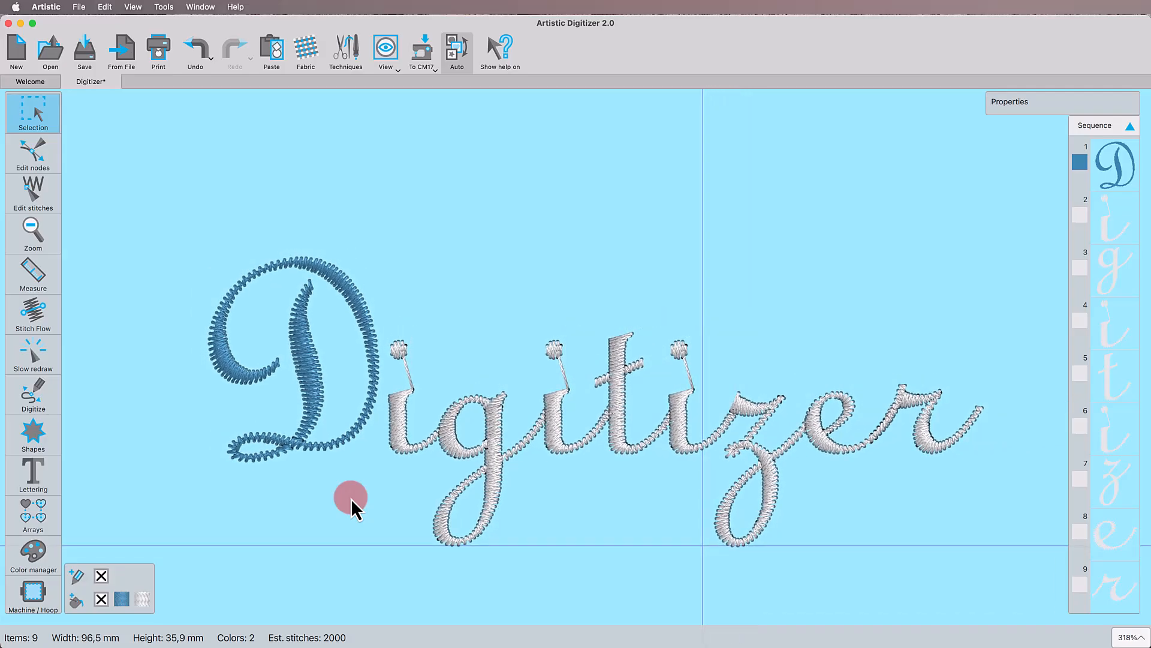